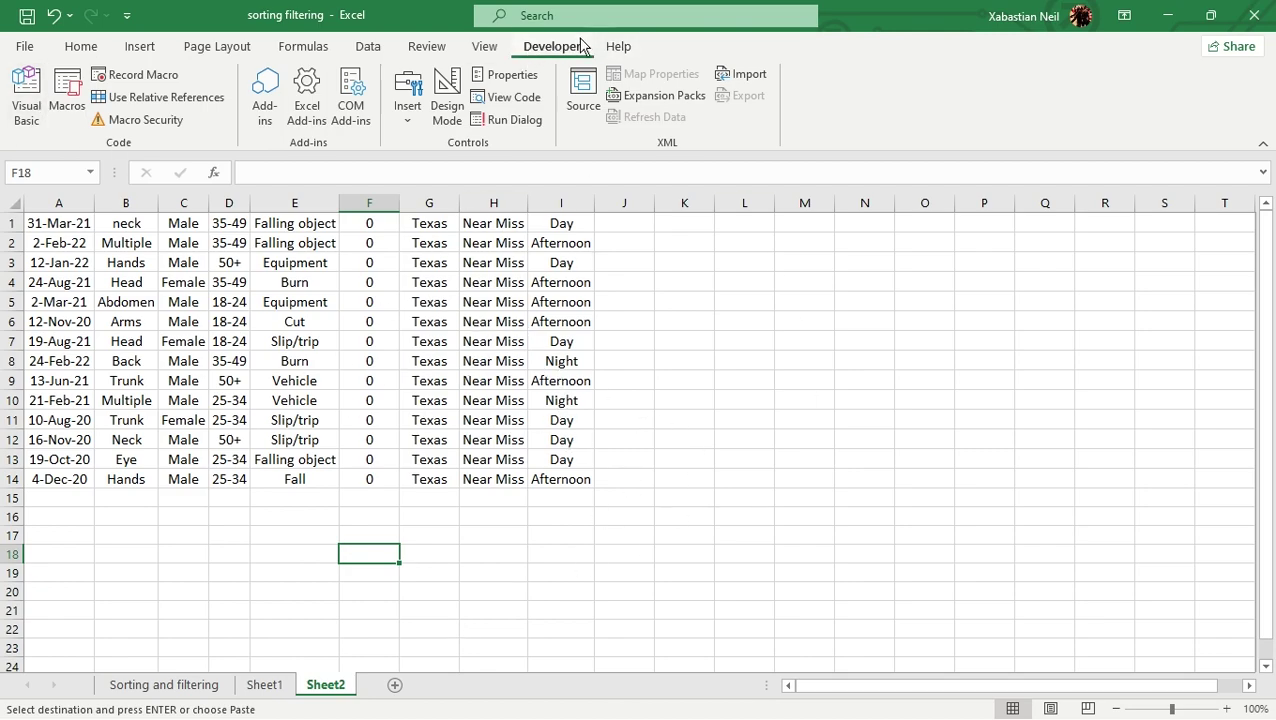
# Step: Open the Visual Basic editor and display the code of Module1 from the project's Modules folder
pyautogui.click(14, 124)
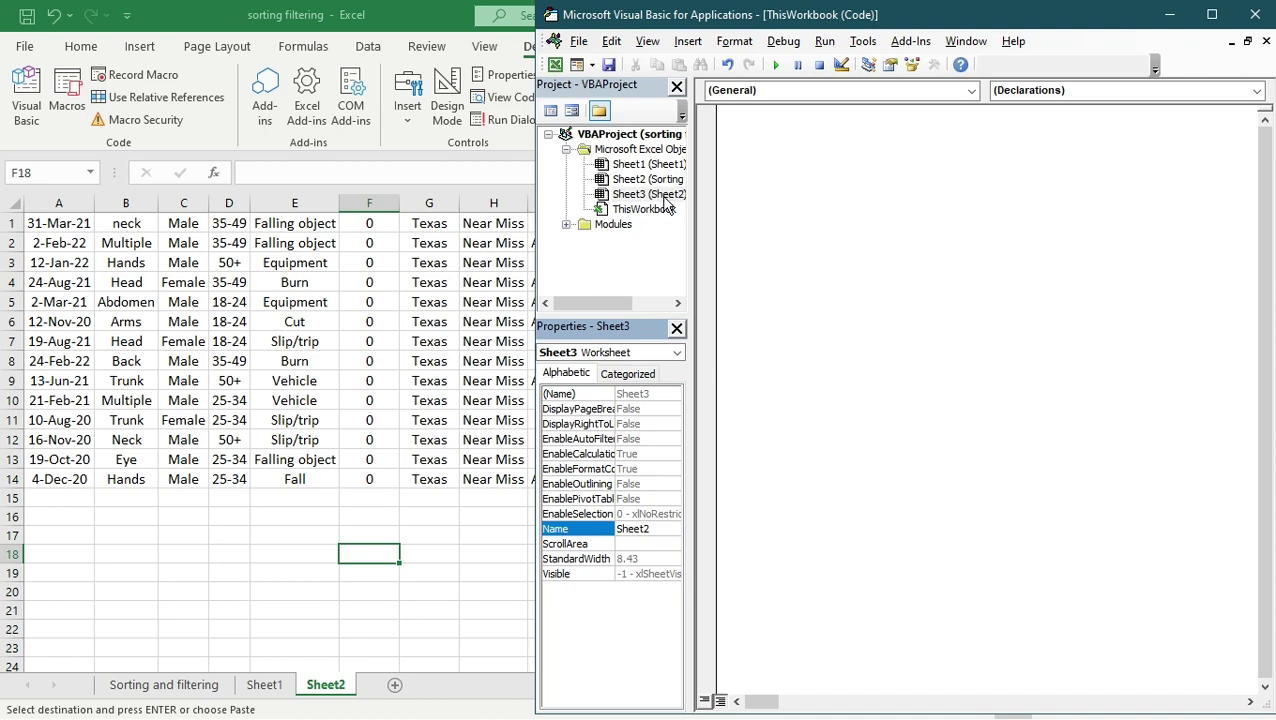
pyautogui.click(597, 305)
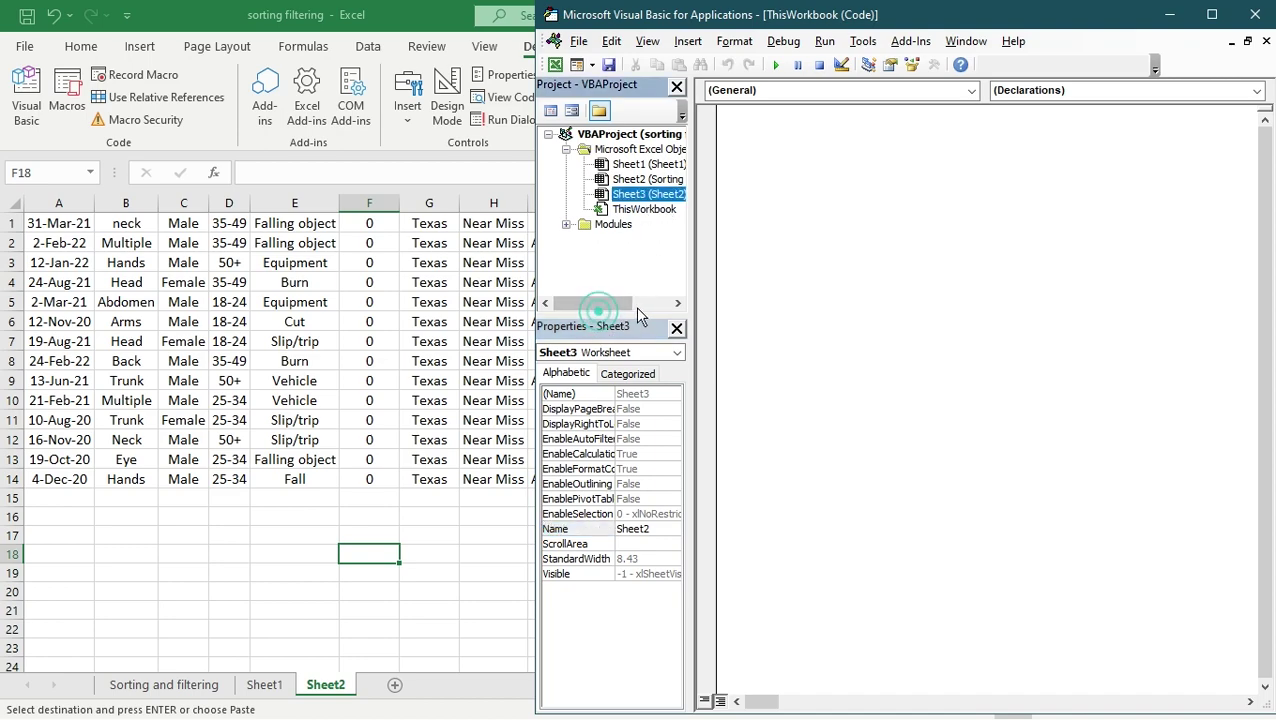
pyautogui.moveTo(617, 310); pyautogui.dragTo(645, 305)
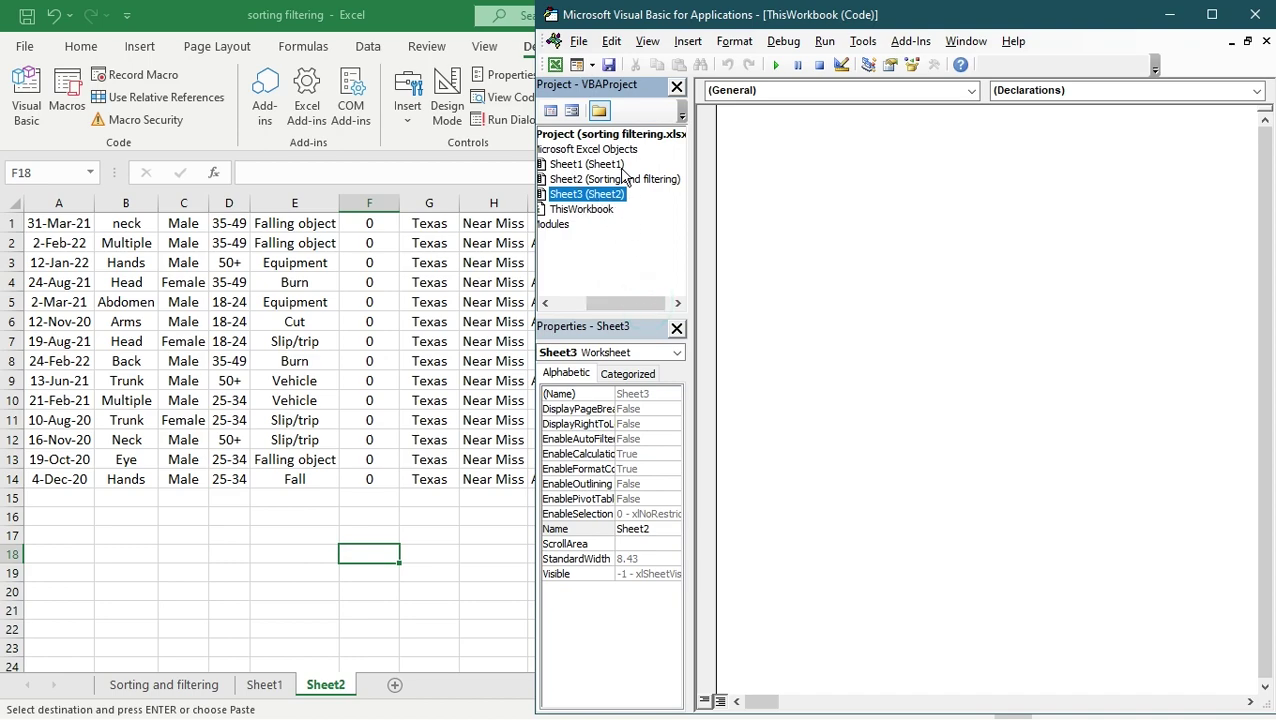
pyautogui.moveTo(646, 296); pyautogui.dragTo(613, 297)
pyautogui.click(598, 227)
pyautogui.doubleClick(599, 227)
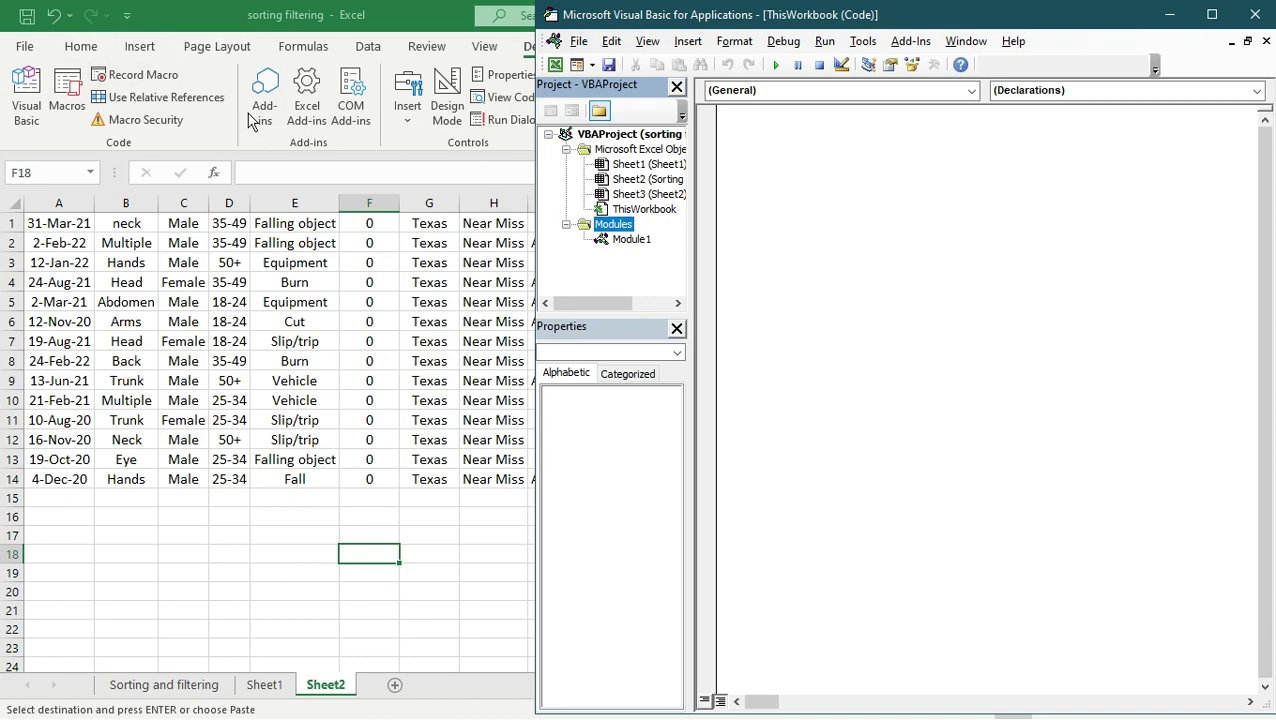
pyautogui.doubleClick(634, 241)
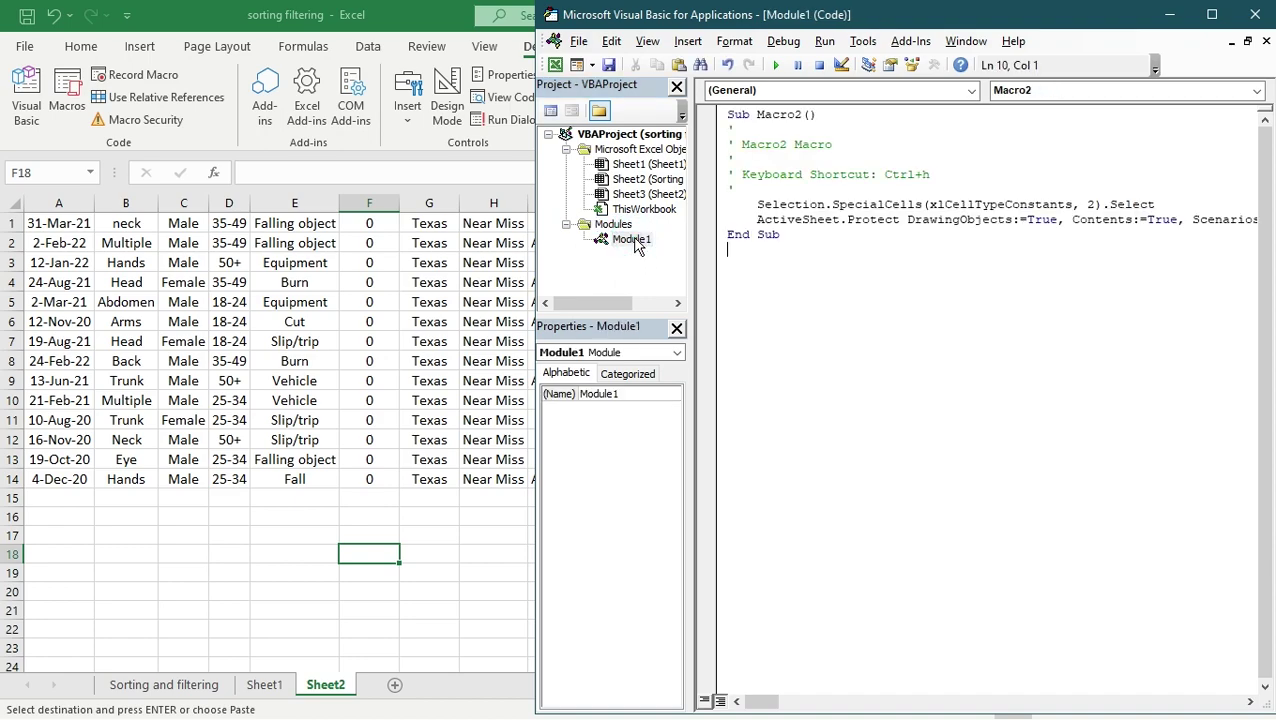
pyautogui.click(566, 224)
pyautogui.click(566, 224)
# Step: Delete the macro Macro2 from the open workbook
pyautogui.click(70, 97)
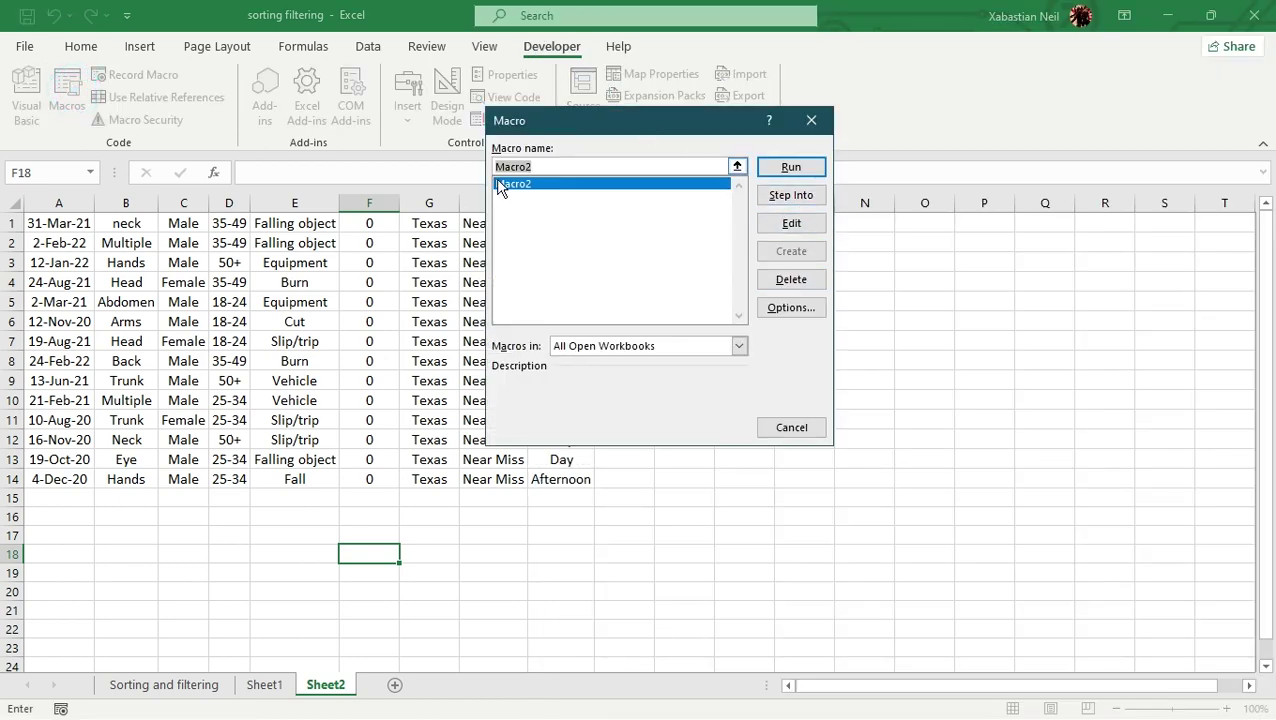
pyautogui.click(796, 280)
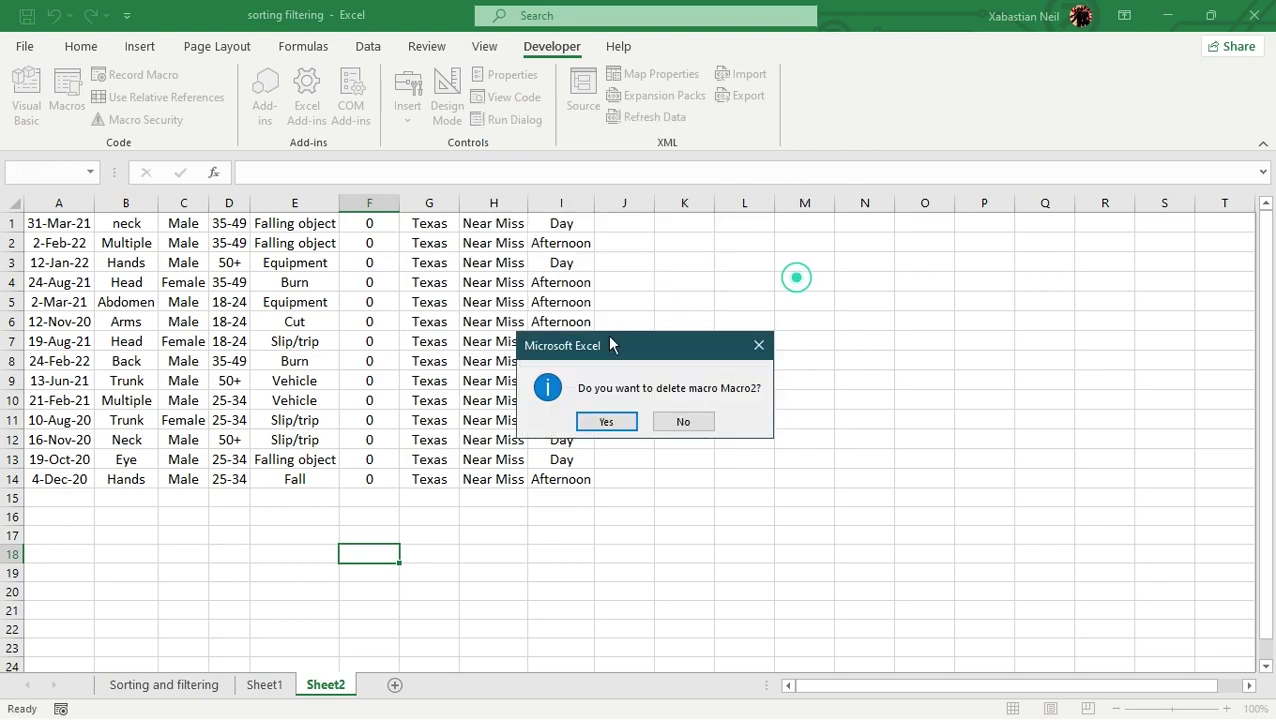
pyautogui.click(623, 425)
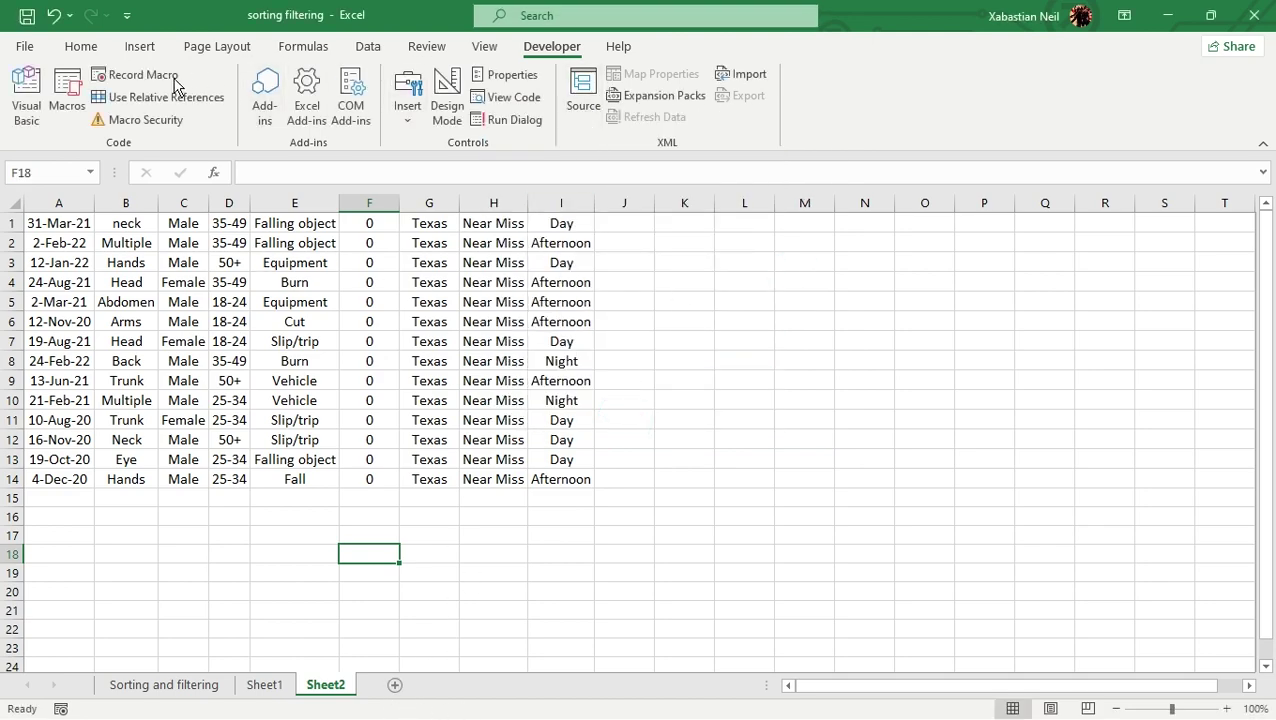
# Step: Reopen the Visual Basic editor and check the code of Module1 in the Modules folder
pyautogui.click(27, 100)
pyautogui.click(630, 239)
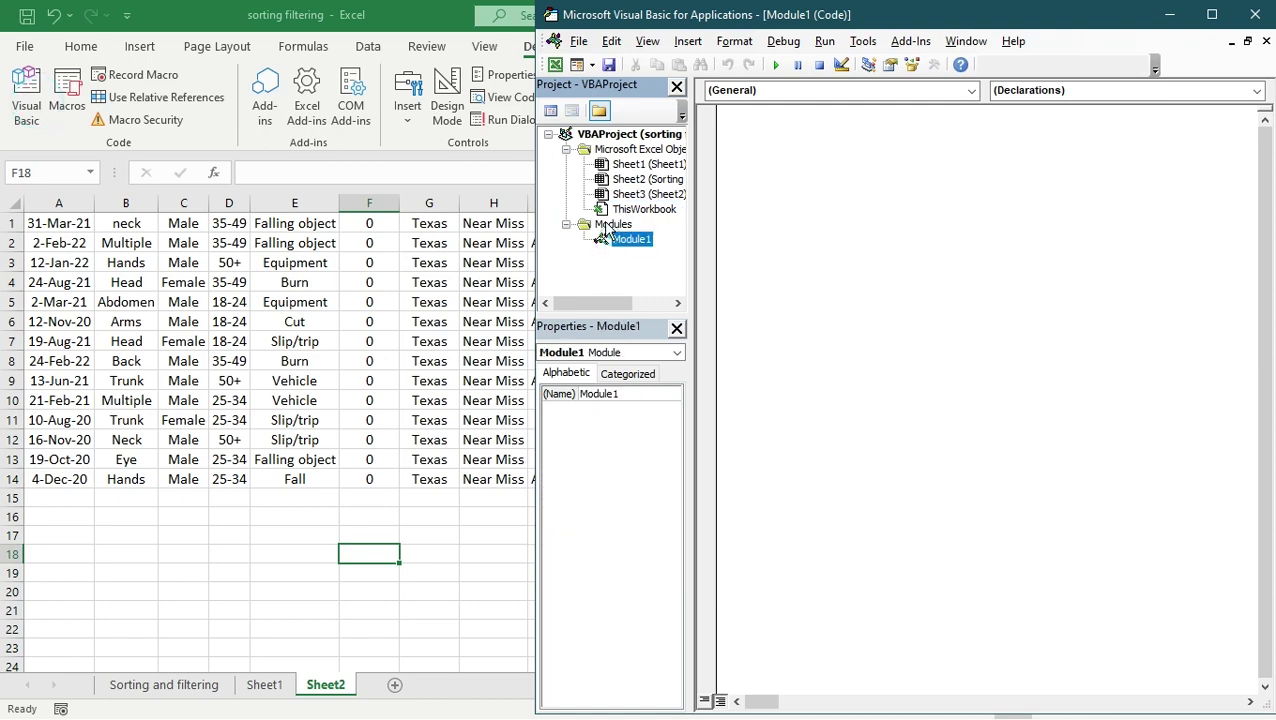
pyautogui.click(612, 224)
pyautogui.rightClick(609, 226)
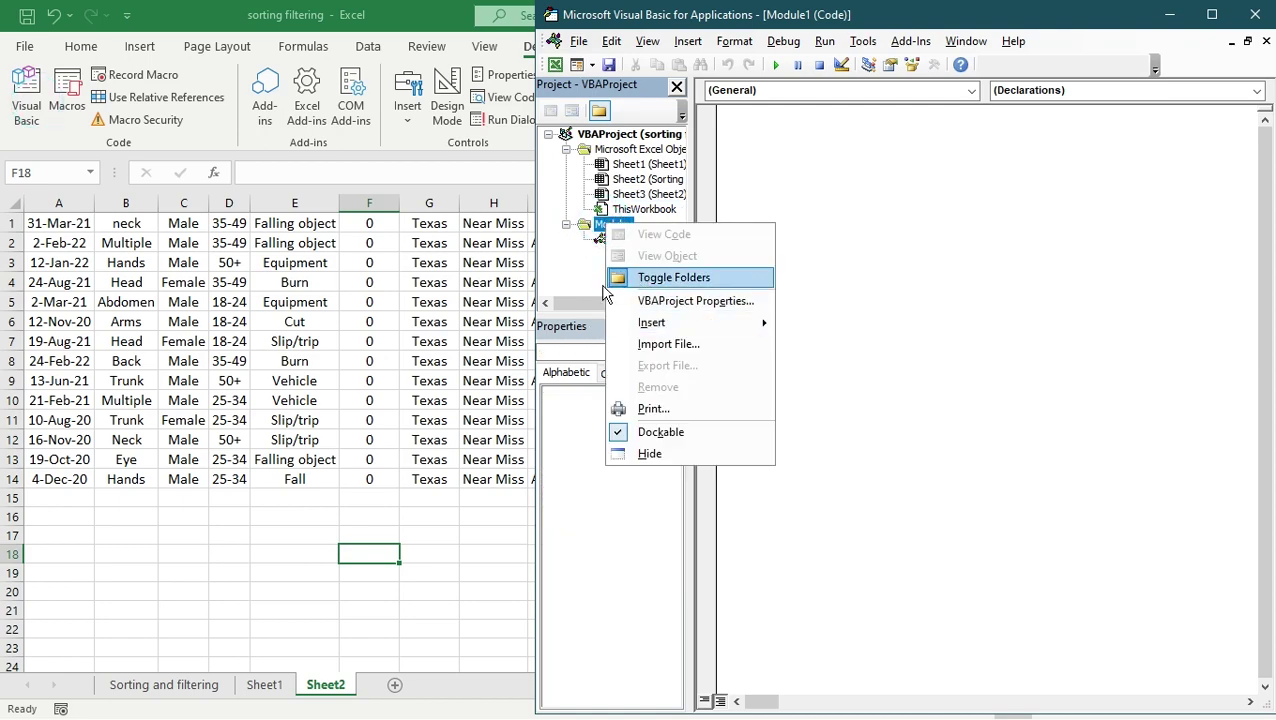
pyautogui.click(644, 246)
pyautogui.click(644, 246)
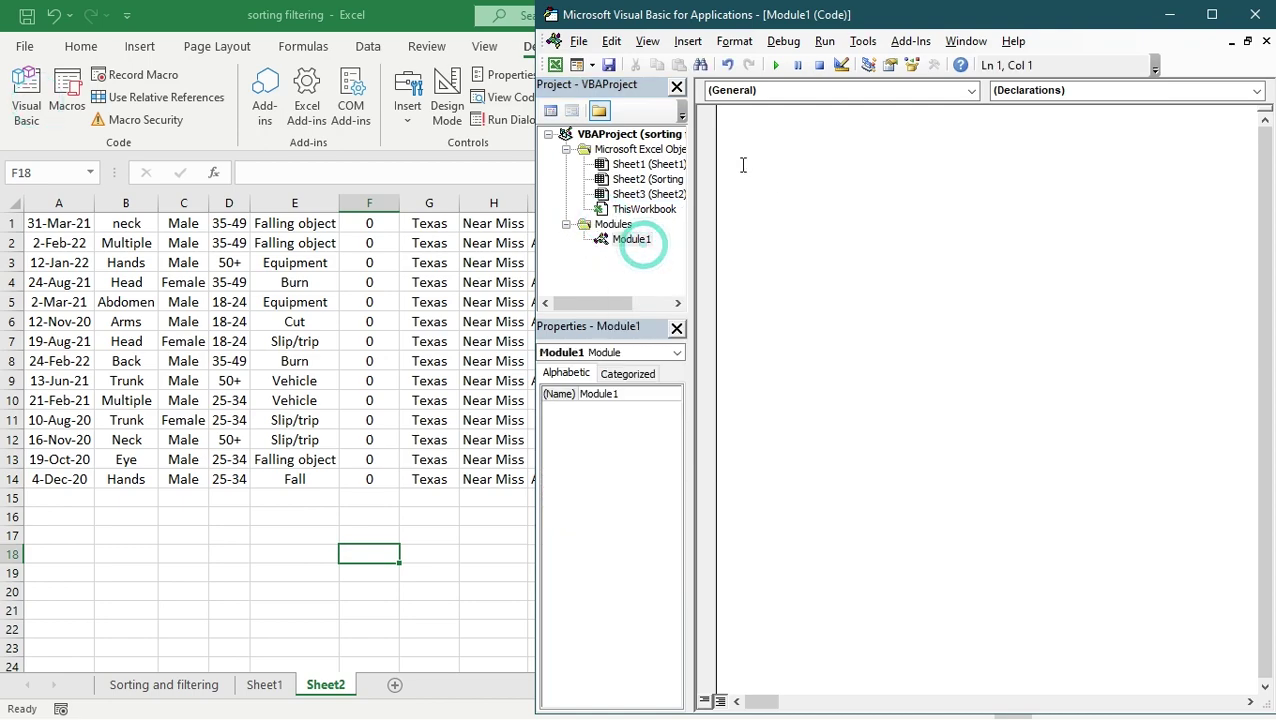
# Step: Hide the Project Explorer and the Properties window in the Visual Basic editor
pyautogui.click(606, 225)
pyautogui.rightClick(606, 226)
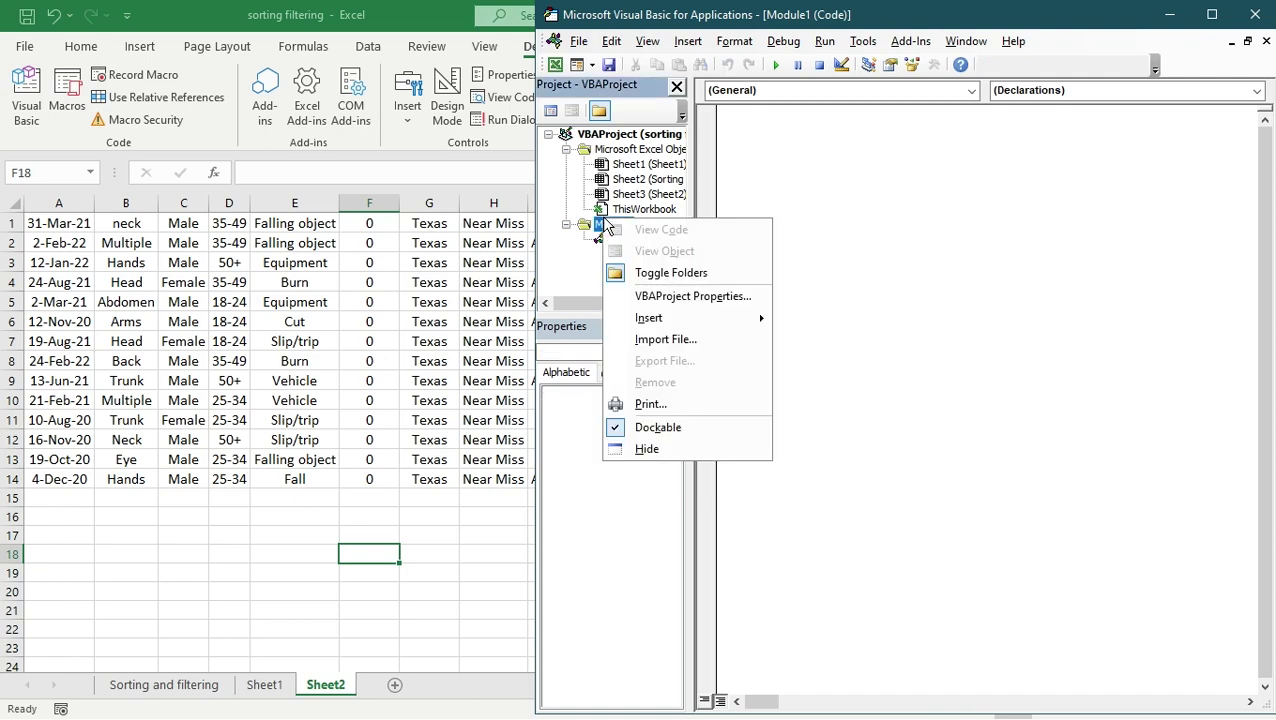
pyautogui.click(684, 450)
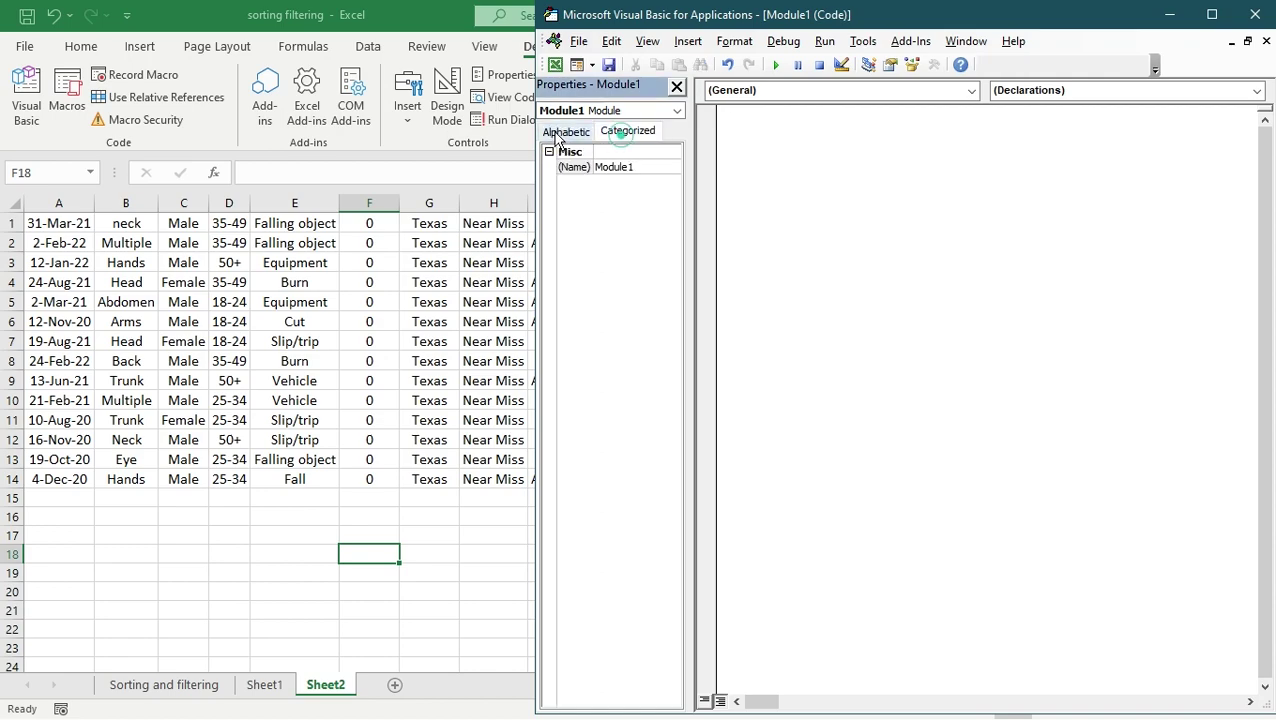
pyautogui.rightClick(605, 189)
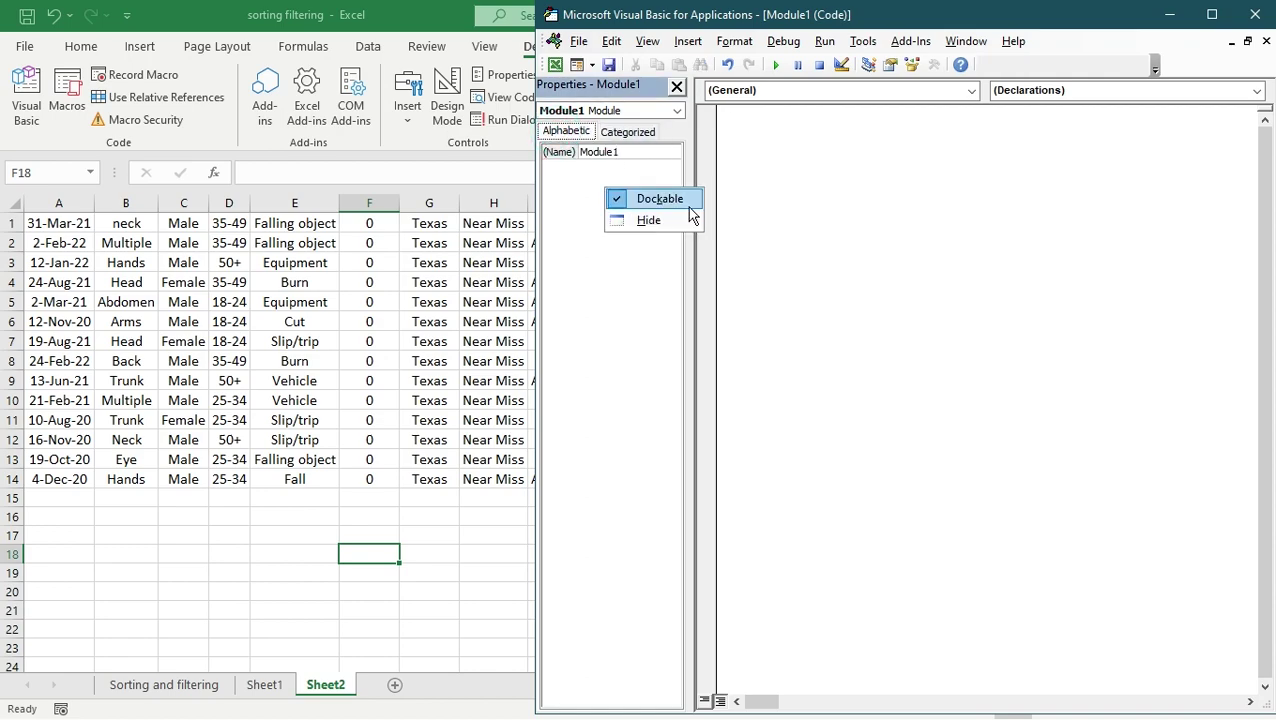
pyautogui.click(650, 219)
# Step: List the available properties and methods in Module1, and insert a new UserForm into the project
pyautogui.rightClick(663, 163)
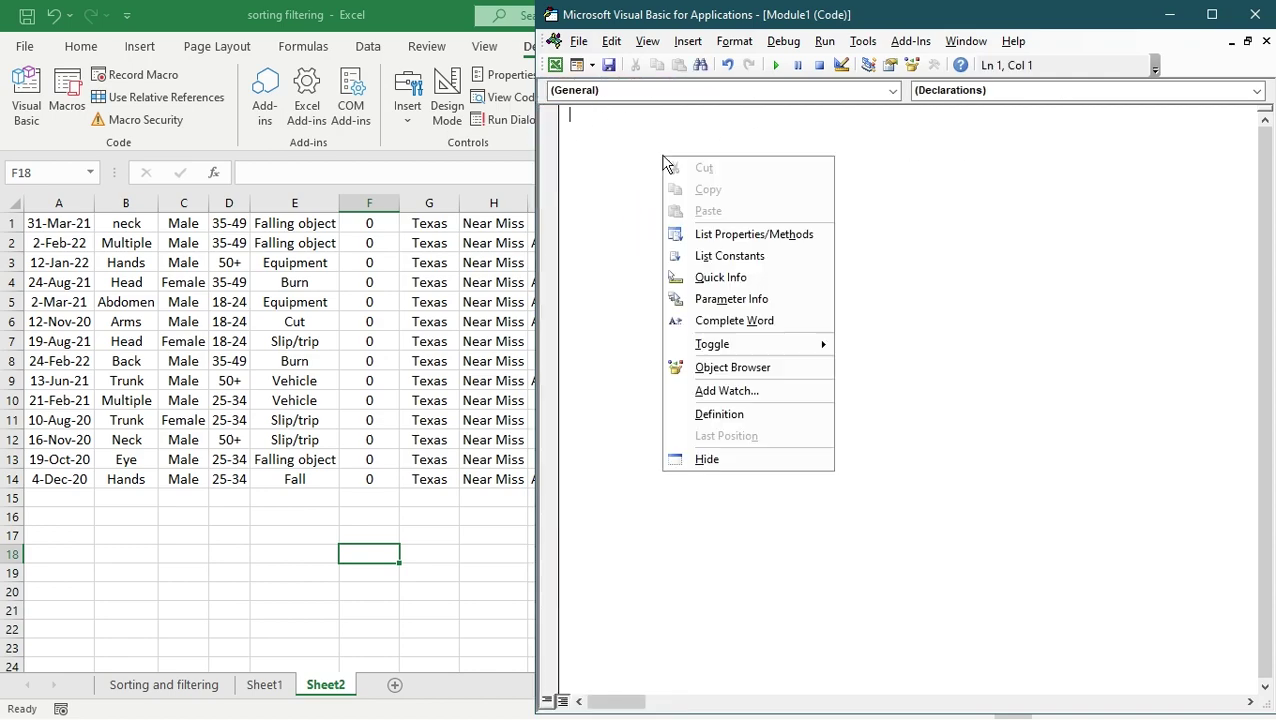
pyautogui.click(815, 238)
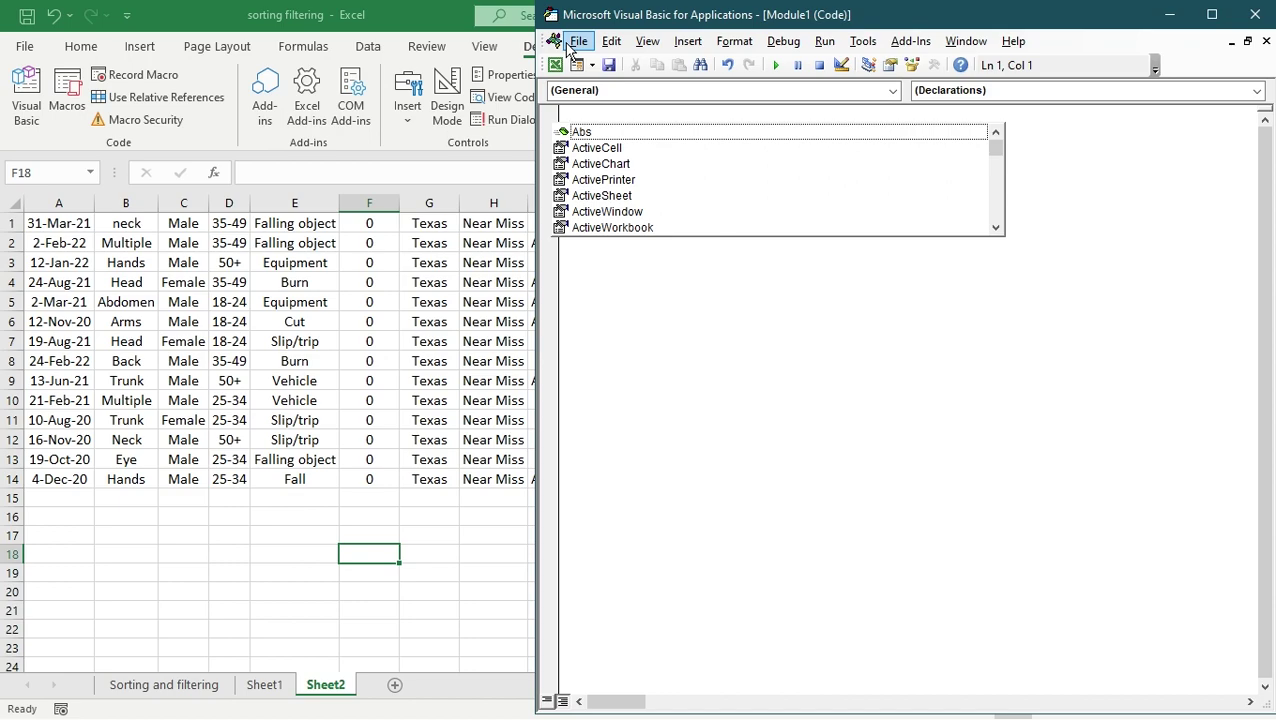
pyautogui.click(593, 65)
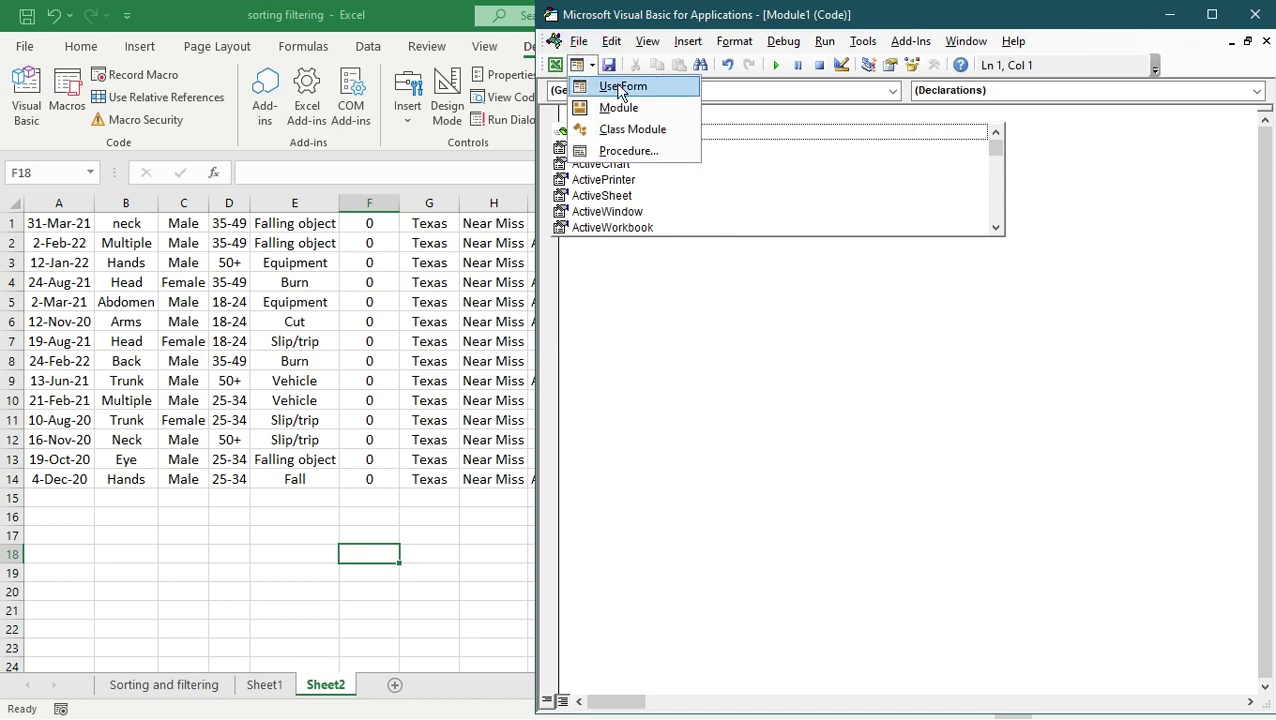
pyautogui.click(665, 87)
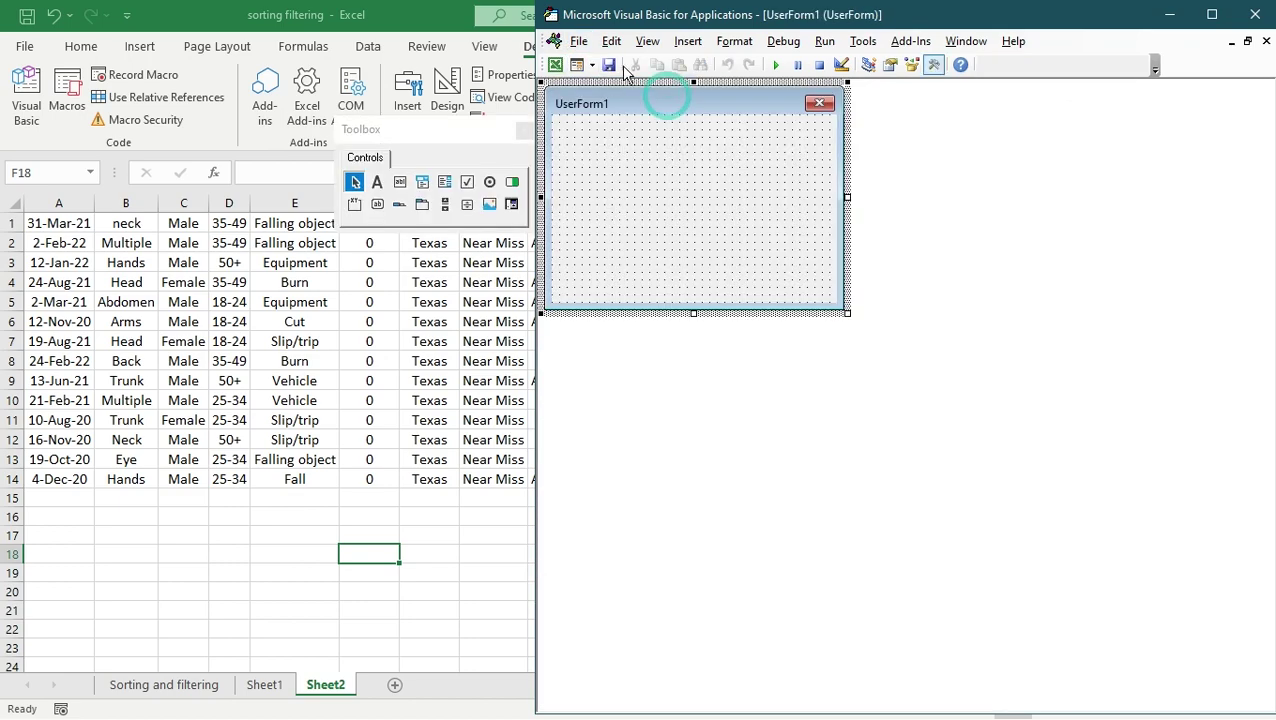
pyautogui.click(689, 80)
pyautogui.click(820, 103)
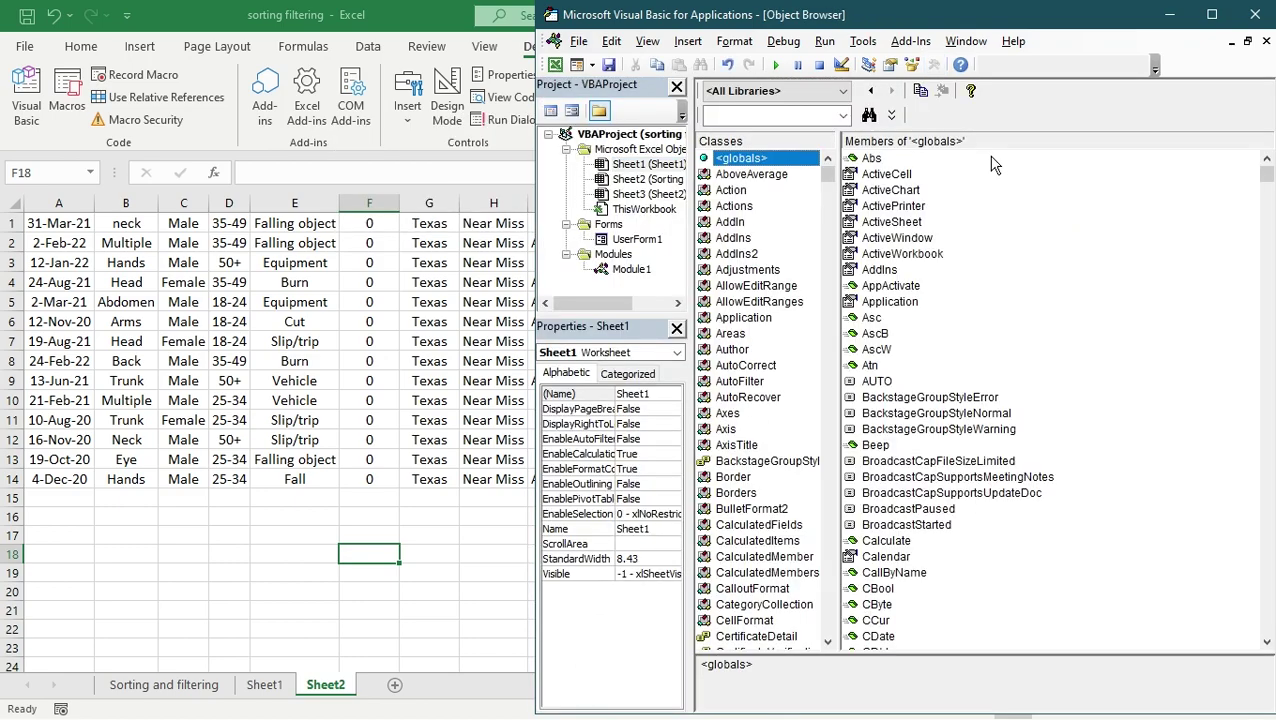
# Step: Open the code window of the Sheet3 (Sheet2) worksheet object
pyautogui.click(987, 105)
pyautogui.doubleClick(627, 195)
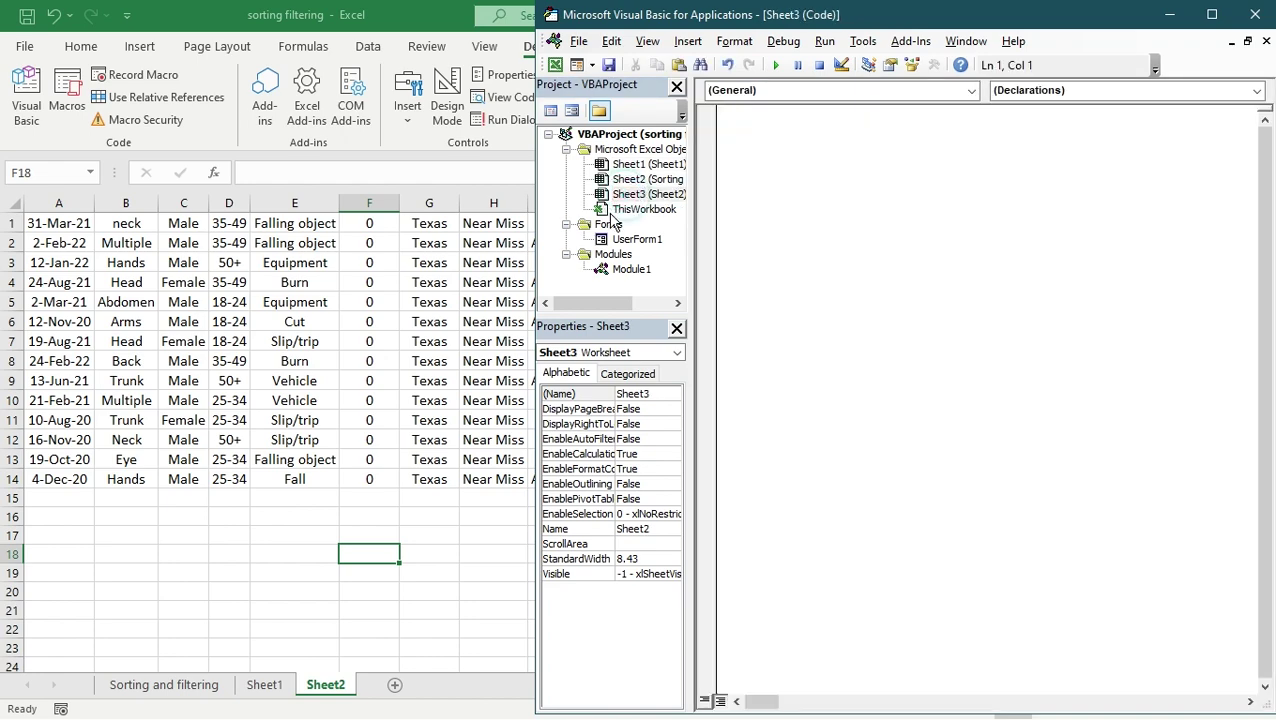
# Step: Hide the Project Explorer and the Properties window, and show both again
pyautogui.rightClick(566, 288)
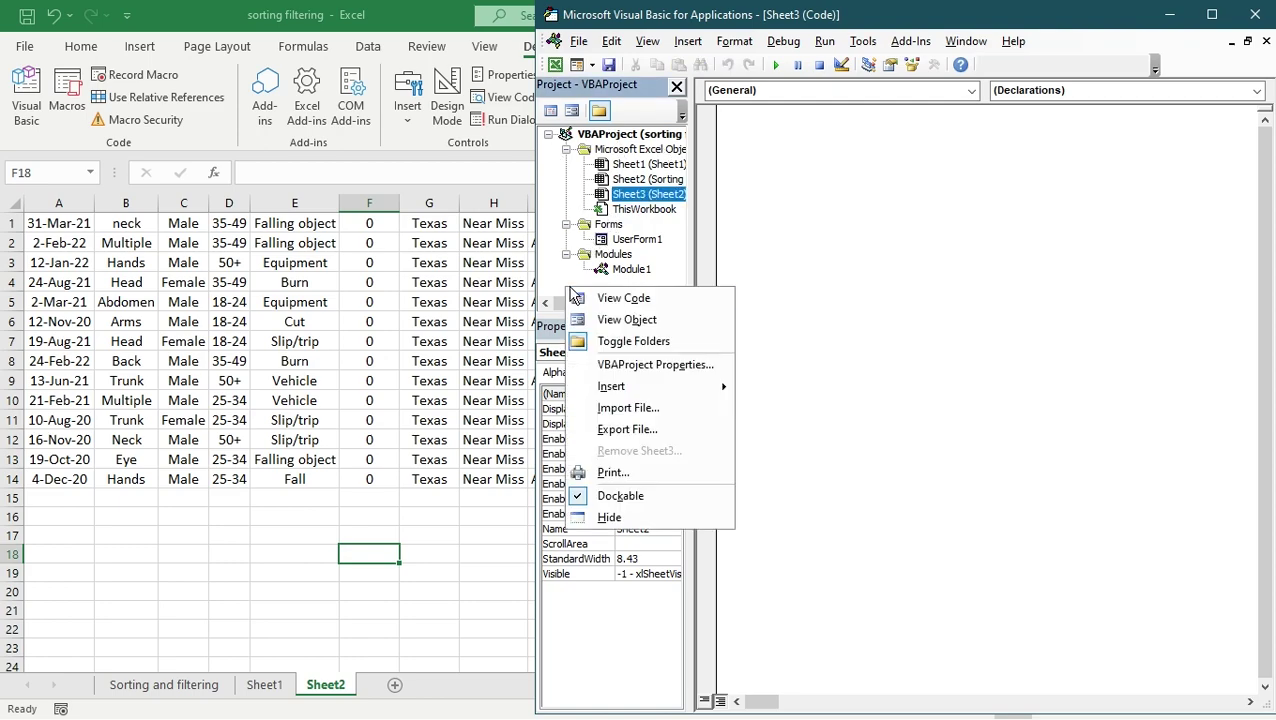
pyautogui.click(622, 519)
pyautogui.rightClick(624, 444)
pyautogui.click(650, 474)
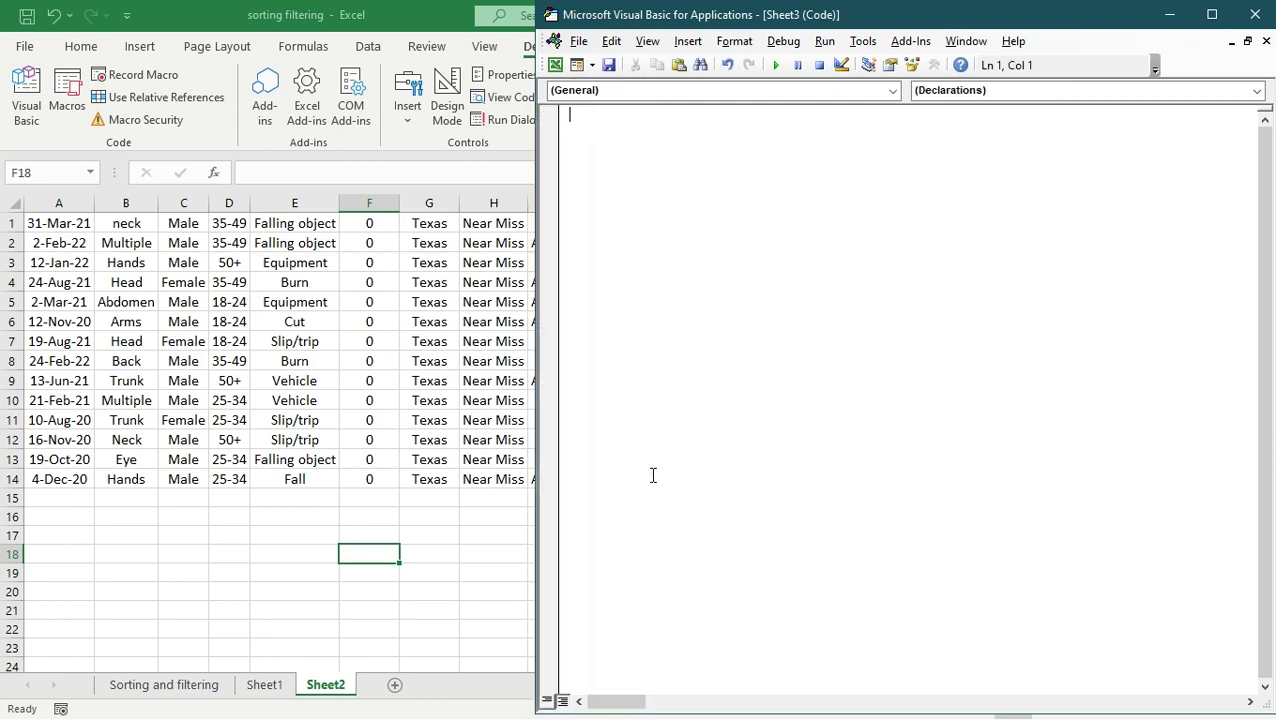
pyautogui.click(892, 65)
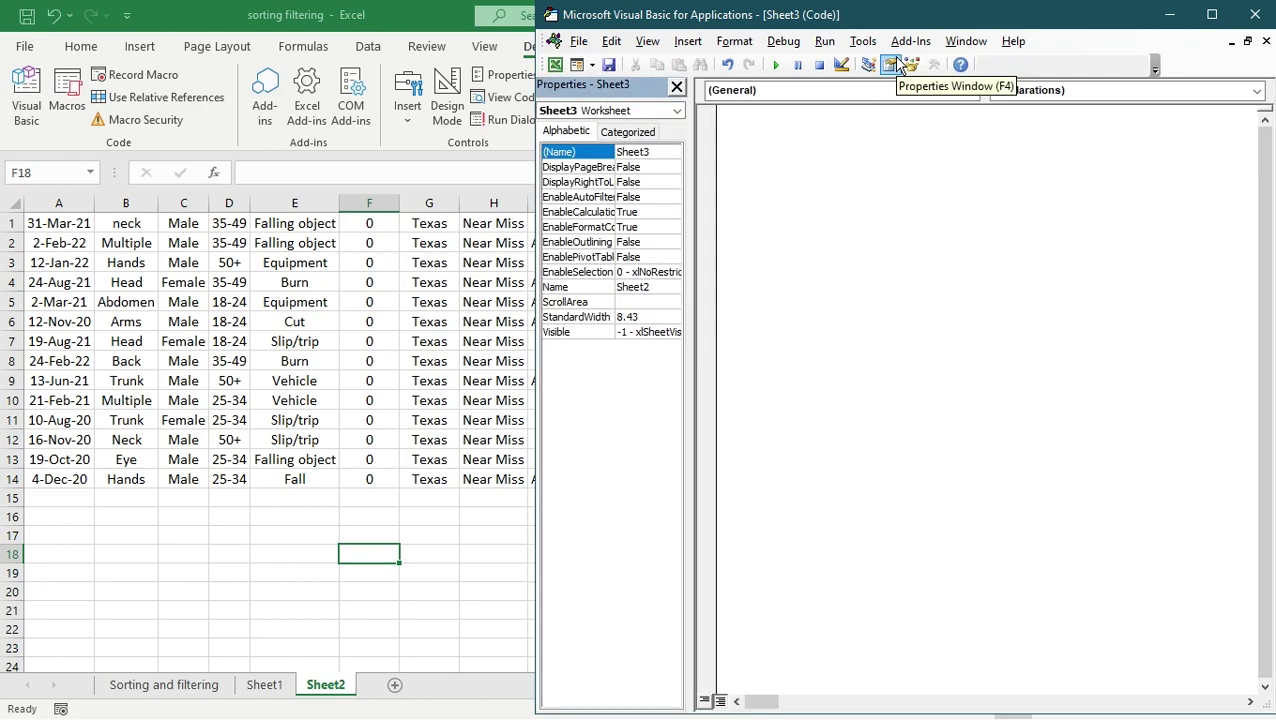
pyautogui.click(867, 65)
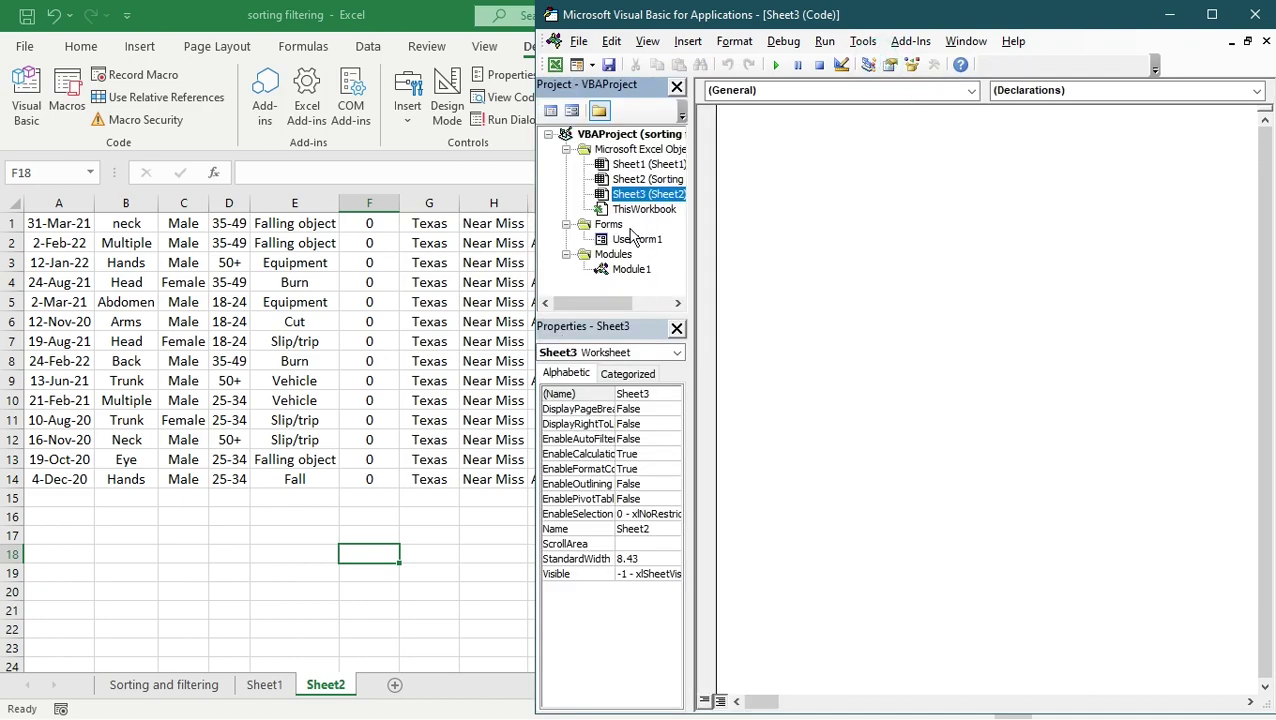
# Step: Open the code of Module1 and review the options offered for the Modules folder
pyautogui.doubleClick(631, 270)
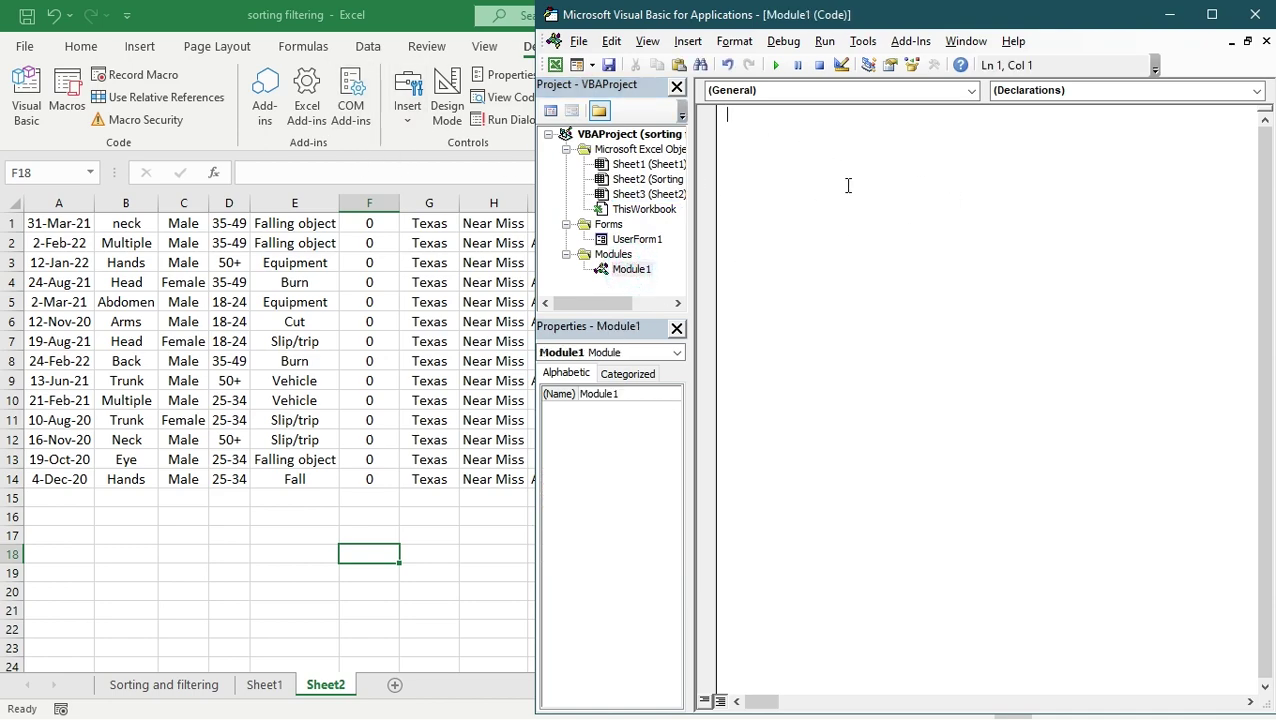
pyautogui.rightClick(607, 256)
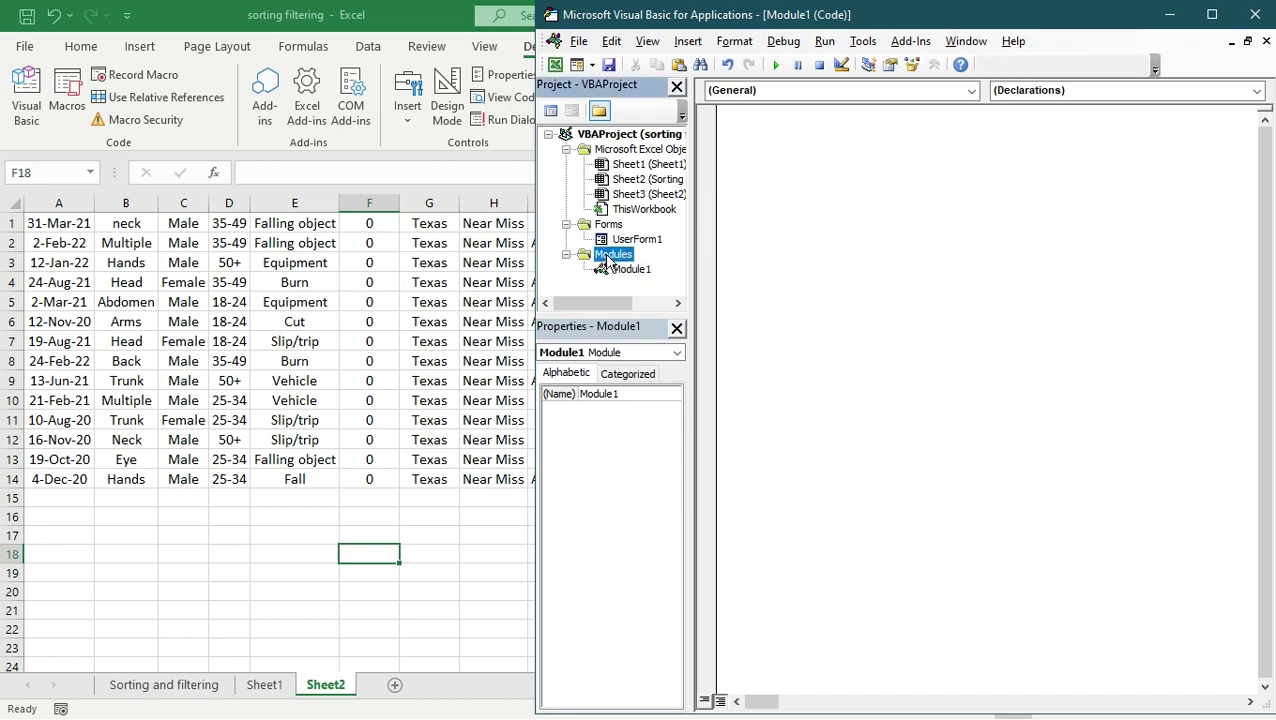
pyautogui.moveTo(758, 362)
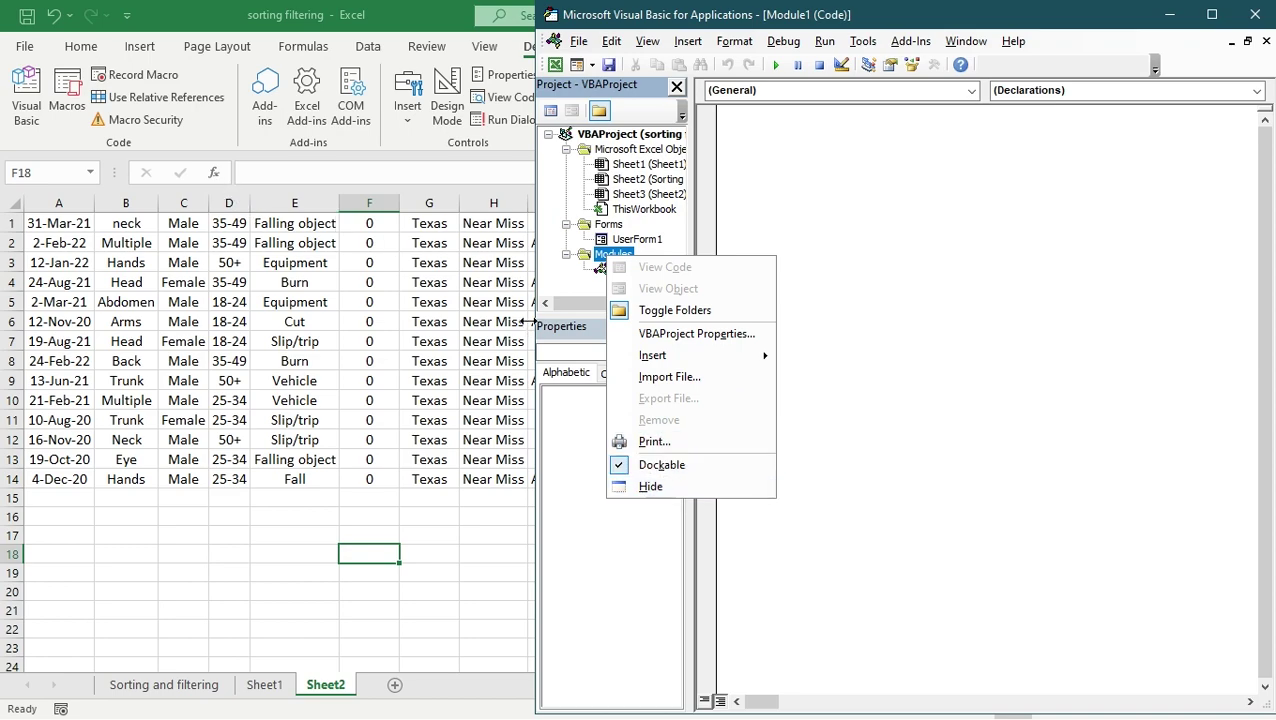
pyautogui.click(568, 278)
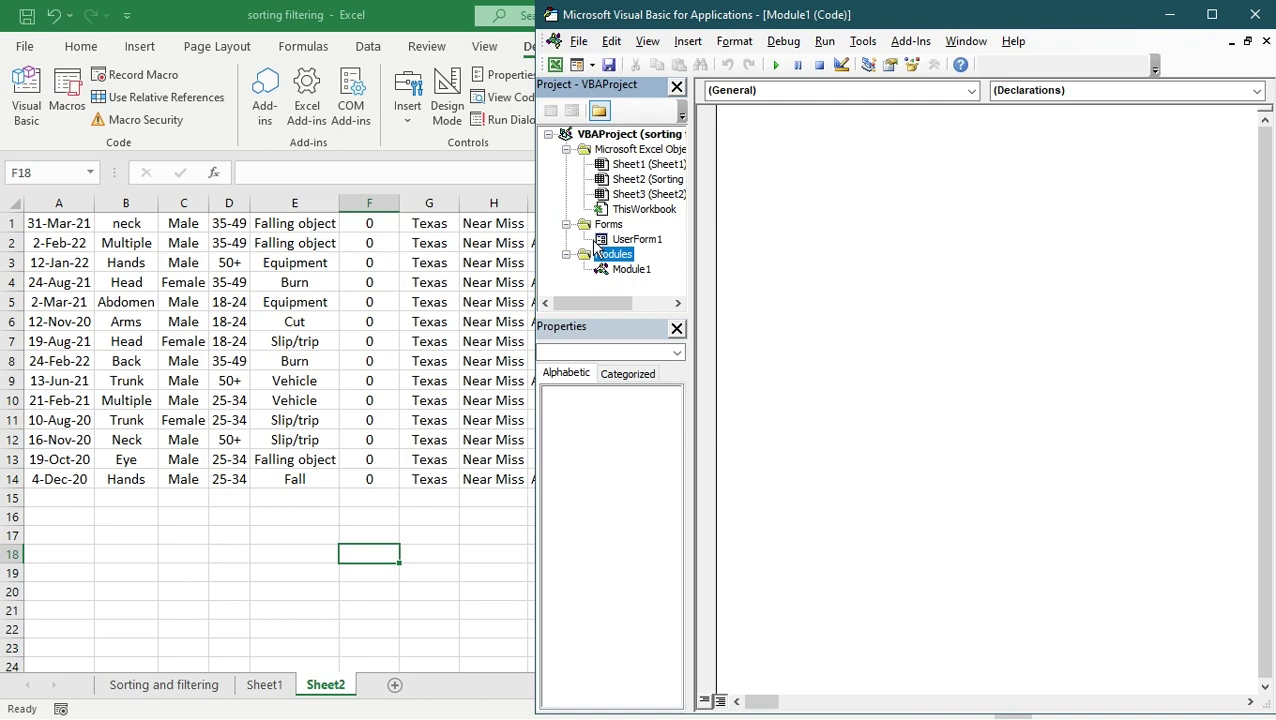
# Step: Switch back to the Excel worksheet and bring up the Visual Basic editor with its Object Browser again
pyautogui.hotkey('alt', 'F11')
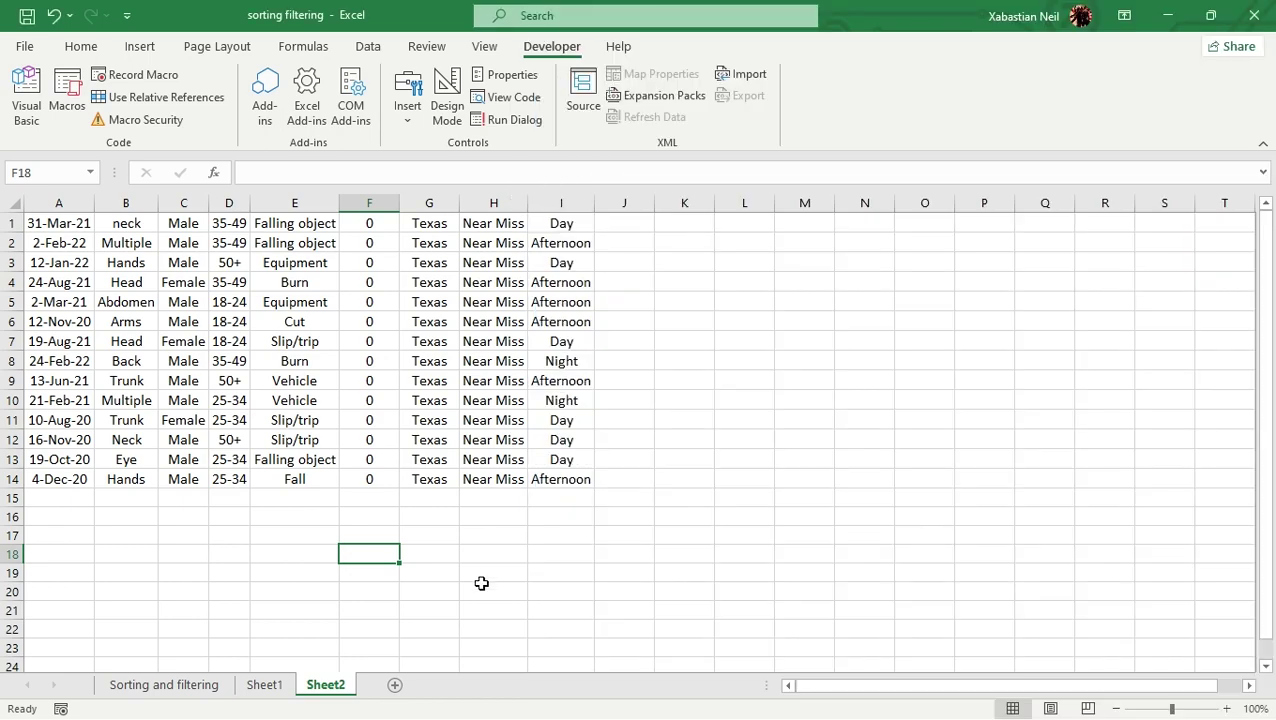
pyautogui.click(40, 112)
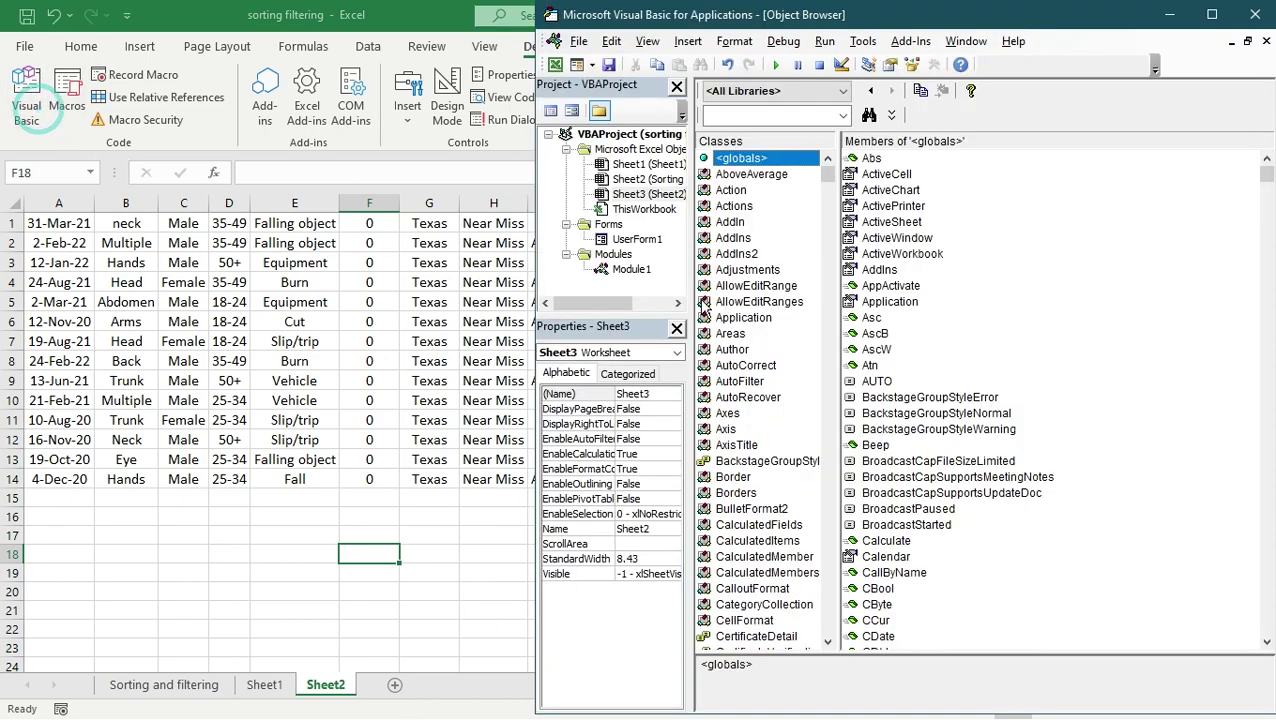
pyautogui.click(1058, 100)
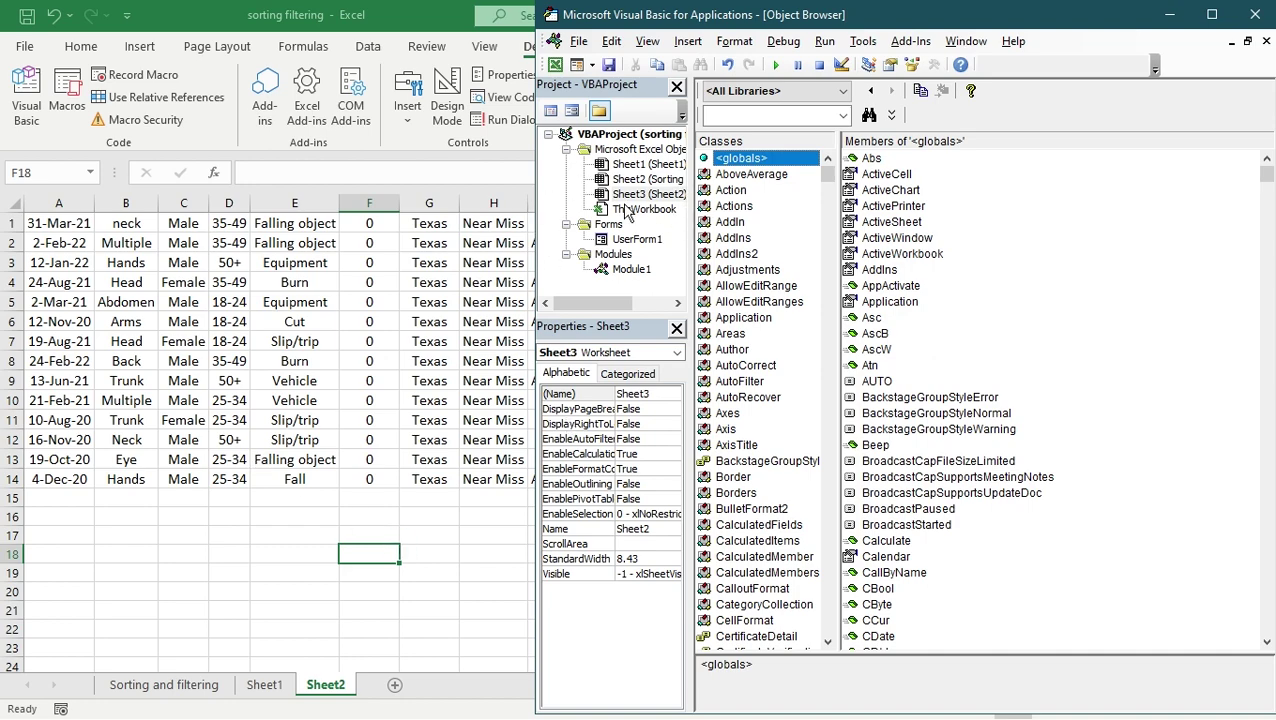
pyautogui.click(1125, 118)
# Step: Review the file, edit, view, insert and debug commands that the Visual Basic editor offers
pyautogui.click(577, 42)
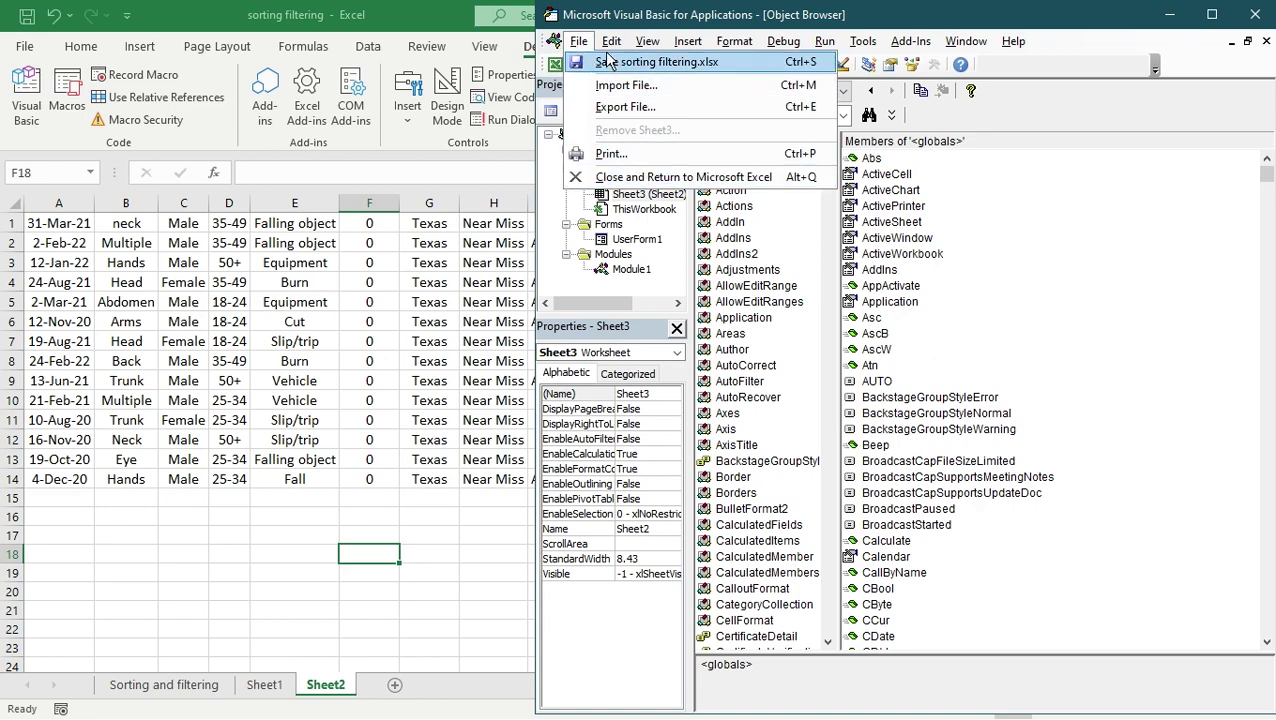
pyautogui.moveTo(609, 48)
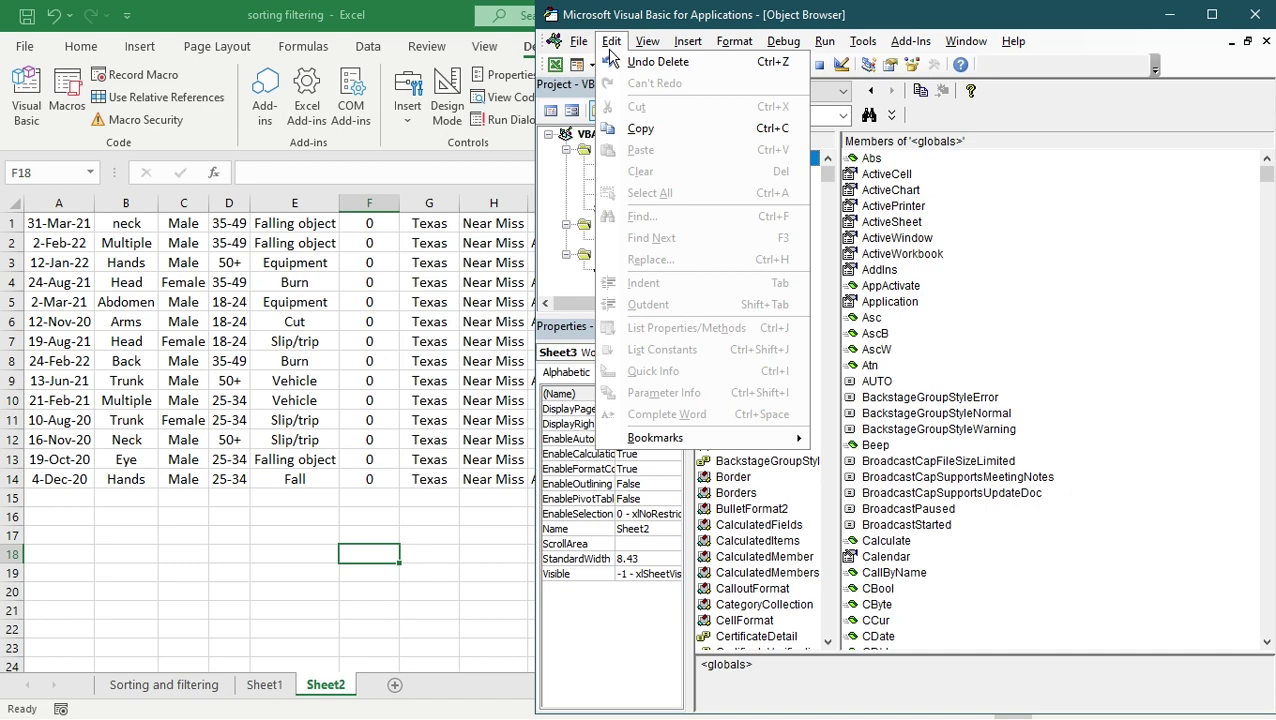
pyautogui.moveTo(660, 44)
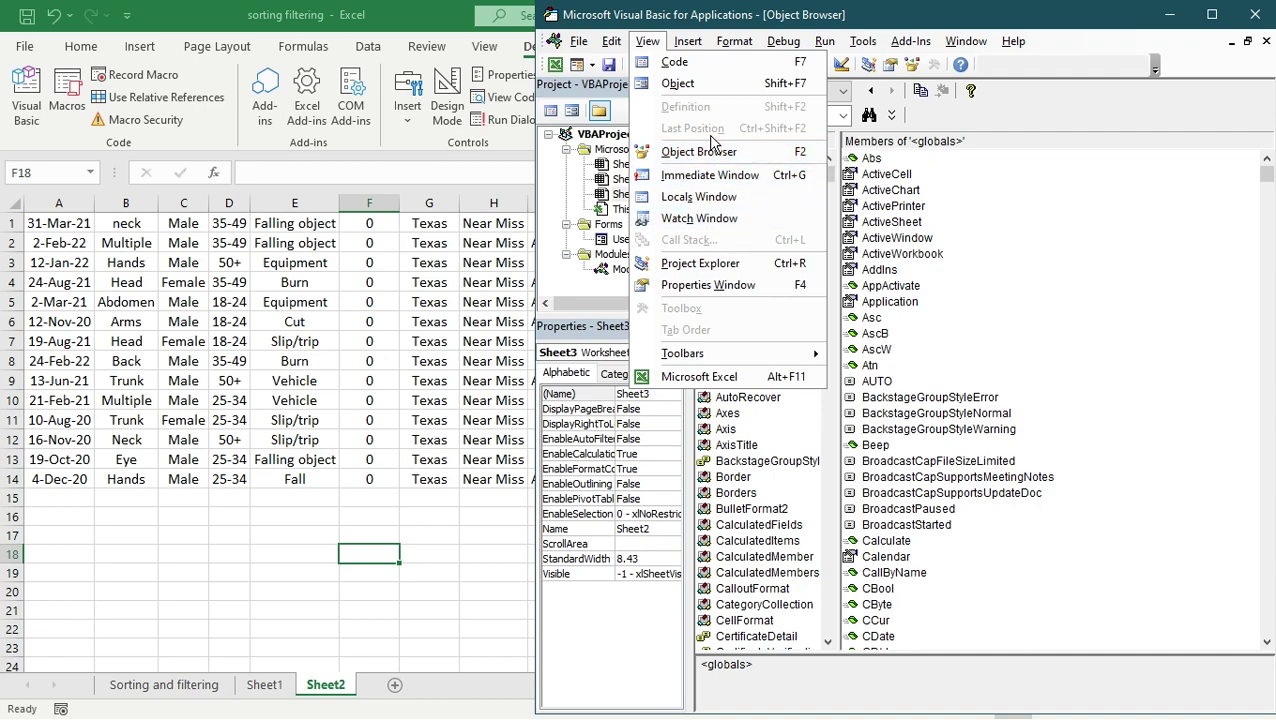
pyautogui.moveTo(705, 55)
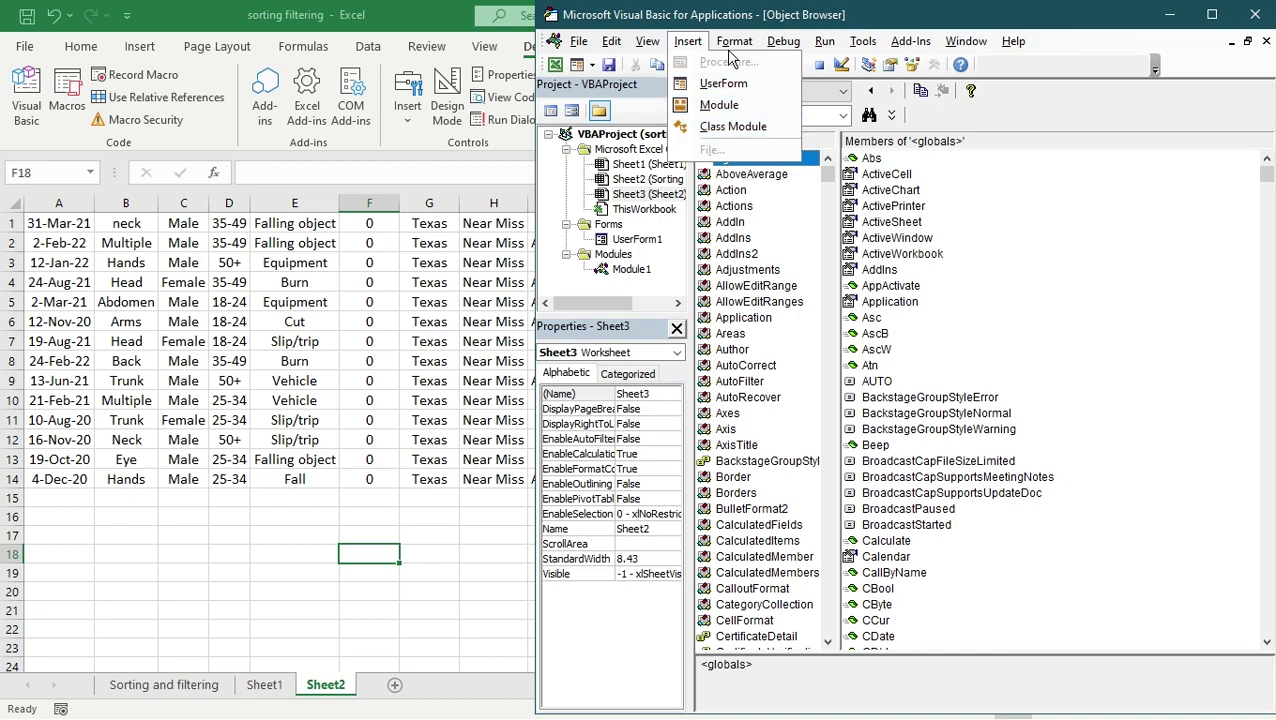
pyautogui.moveTo(777, 50)
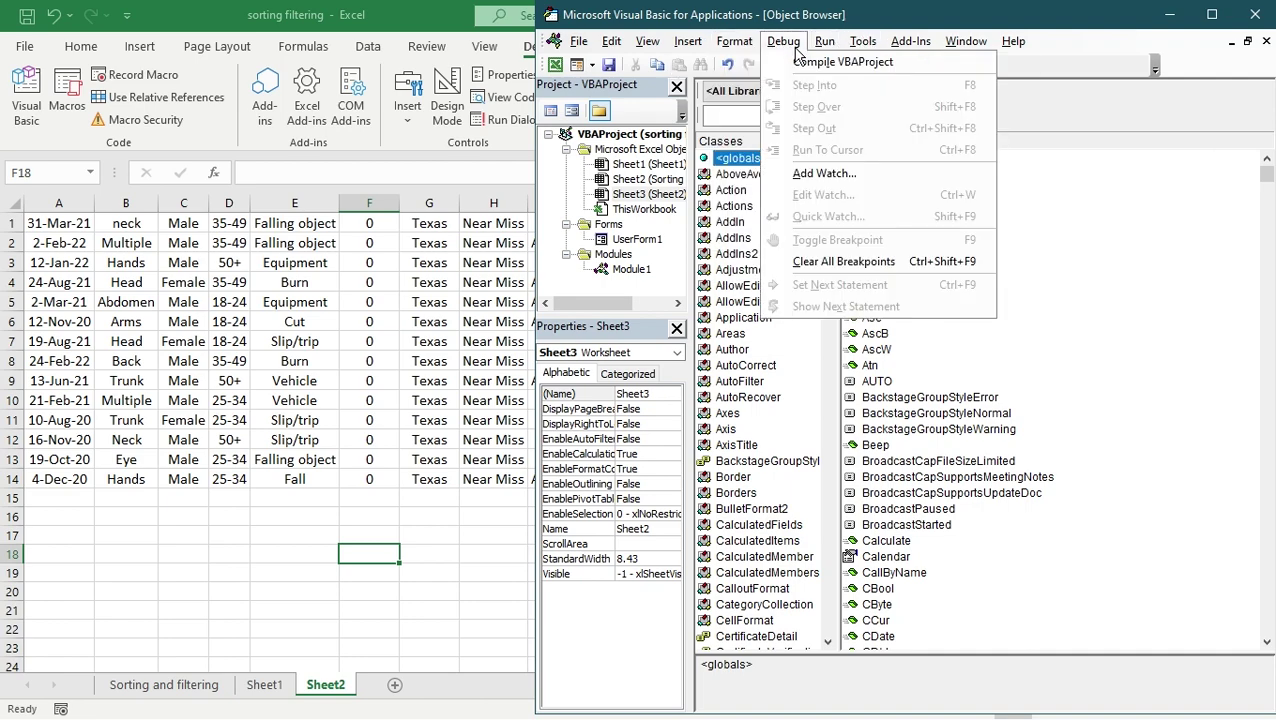
pyautogui.click(1055, 110)
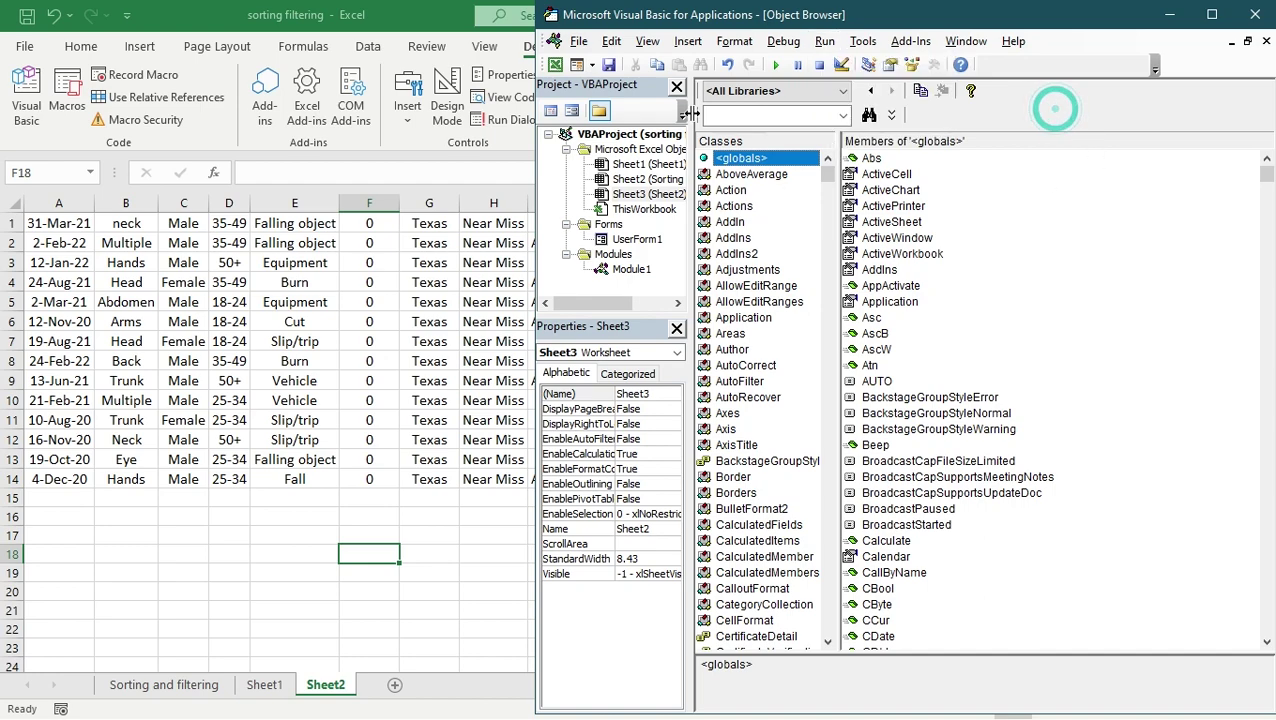
# Step: Open the code window of the Sheet2 (Sorting and filtering) worksheet object, followed by that of Module1
pyautogui.doubleClick(645, 179)
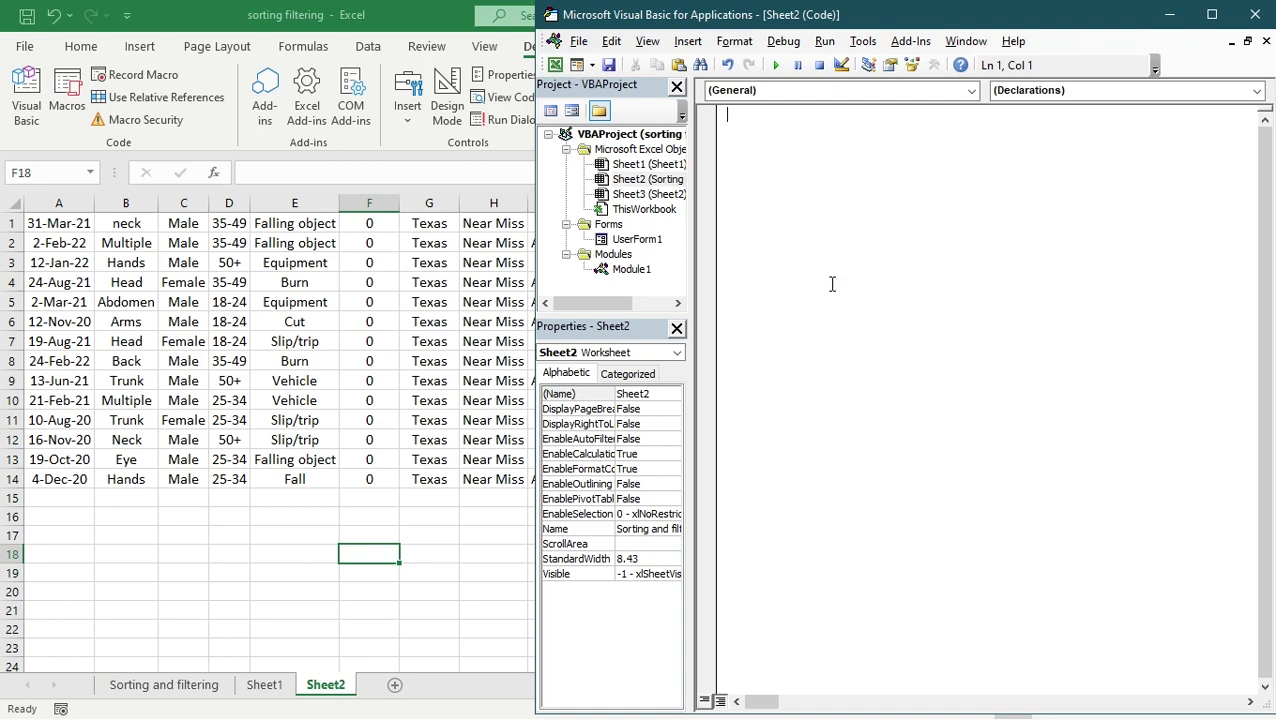
pyautogui.click(752, 258)
pyautogui.doubleClick(622, 270)
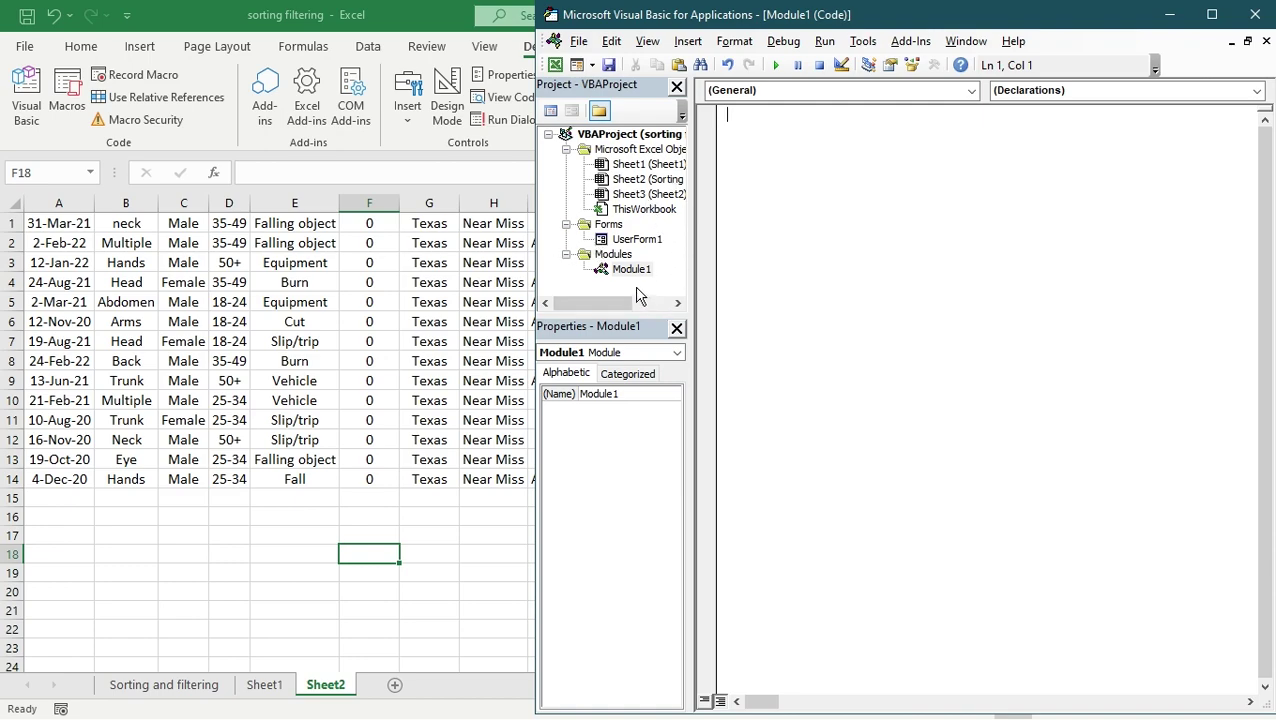
# Step: Check the object and procedure choices available in Module1's code window
pyautogui.click(958, 97)
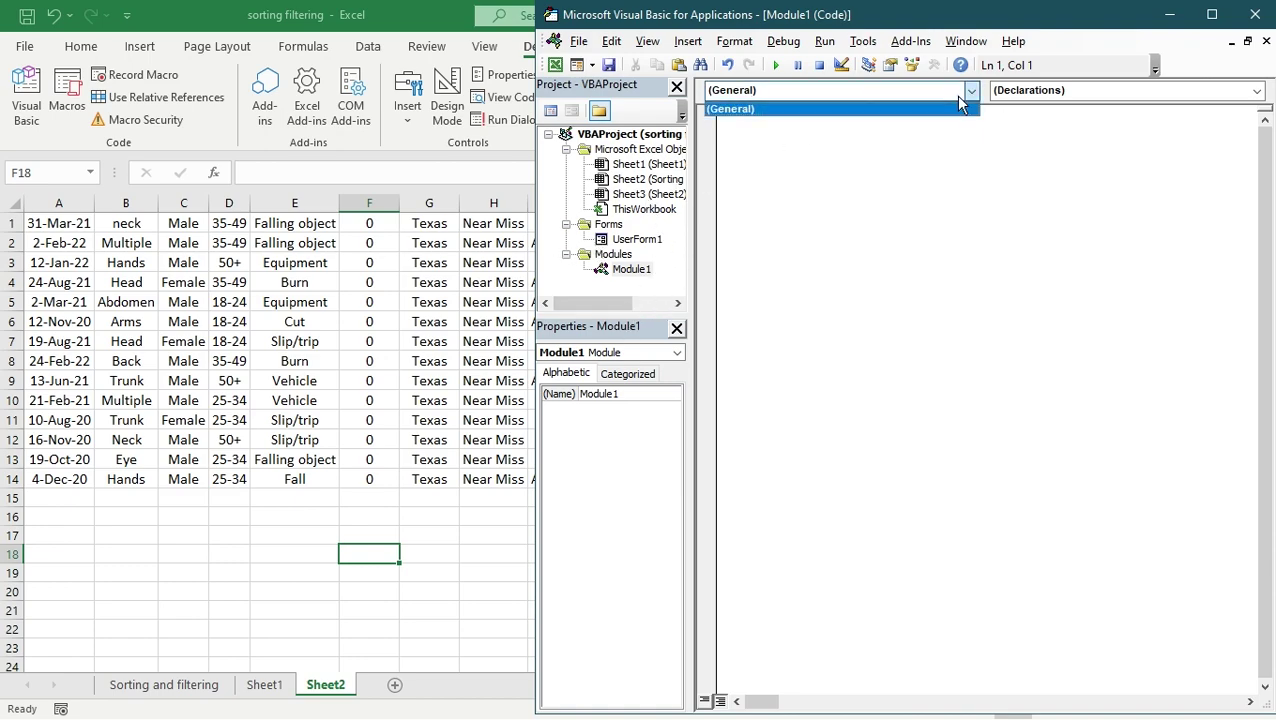
pyautogui.click(958, 97)
pyautogui.click(1254, 91)
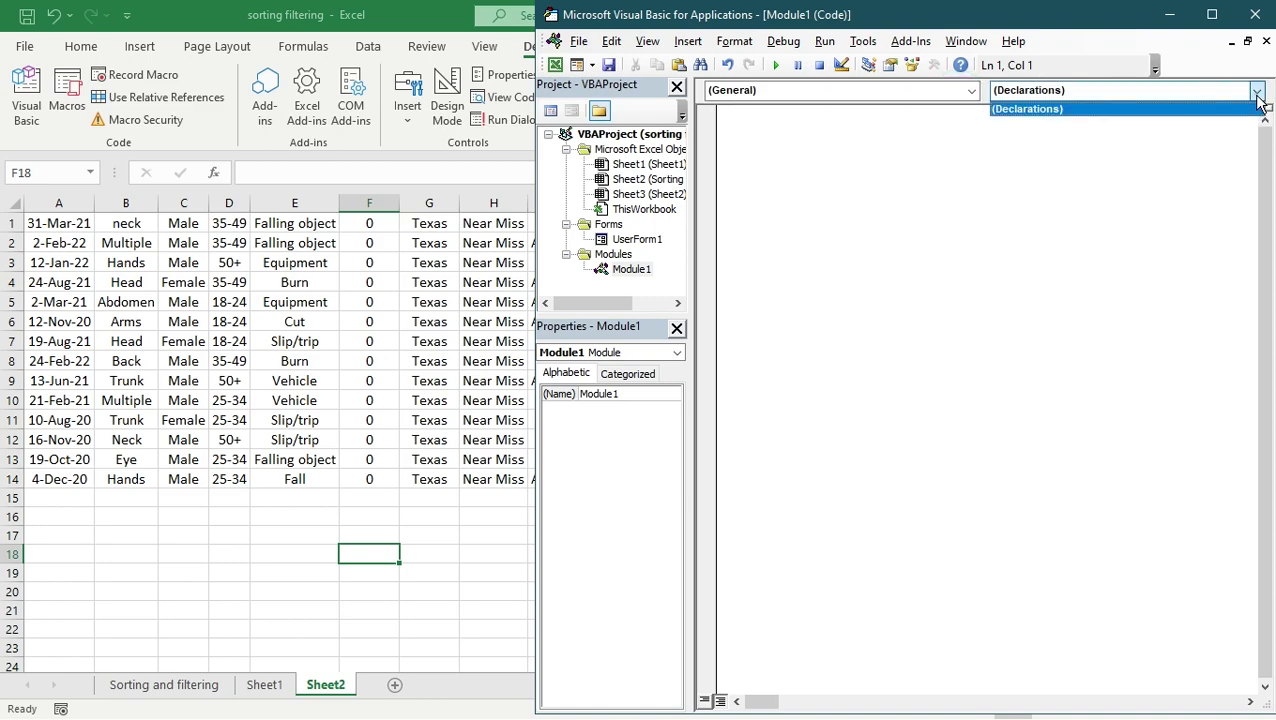
pyautogui.click(1254, 91)
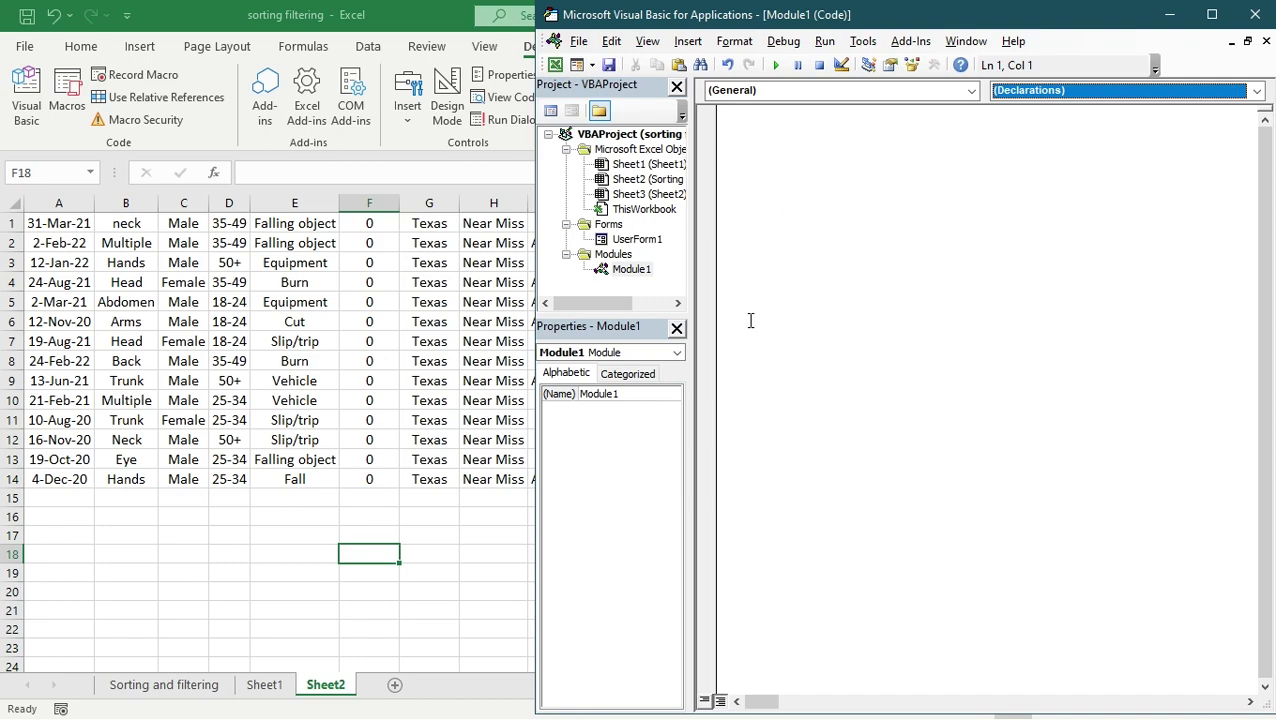
# Step: Show the Immediate window below the code window and make it taller
pyautogui.click(648, 42)
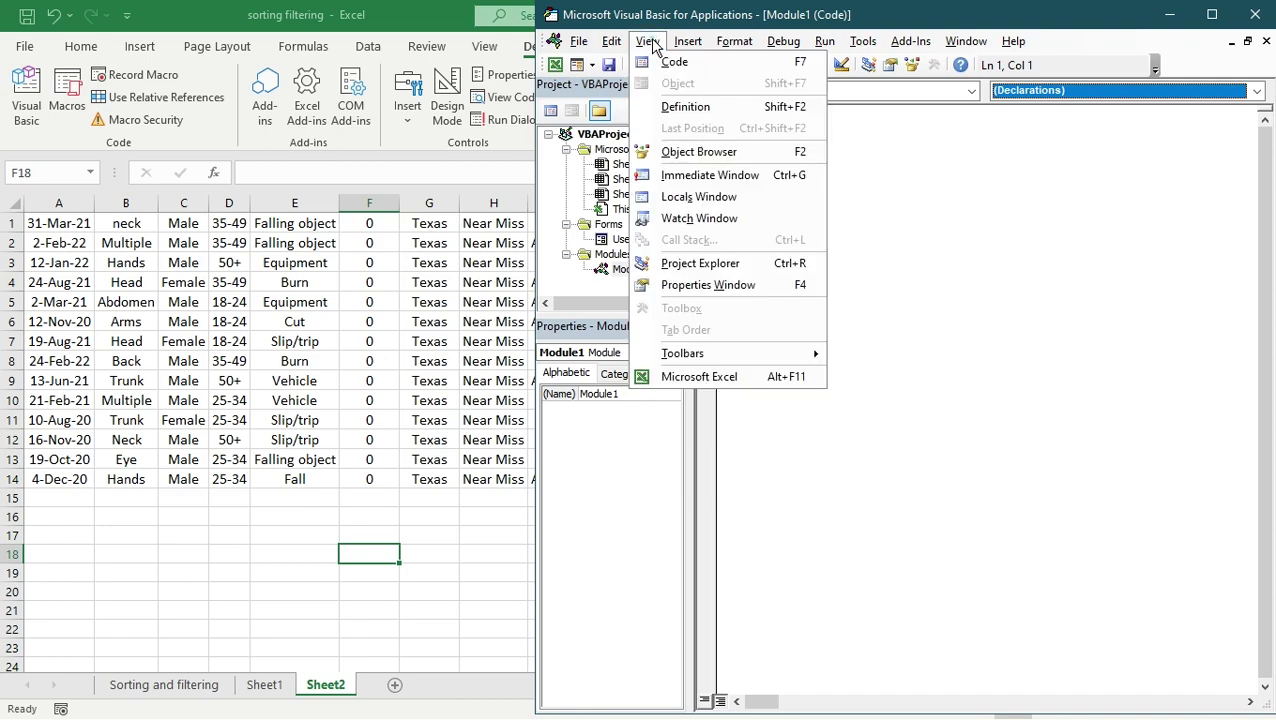
pyautogui.click(781, 178)
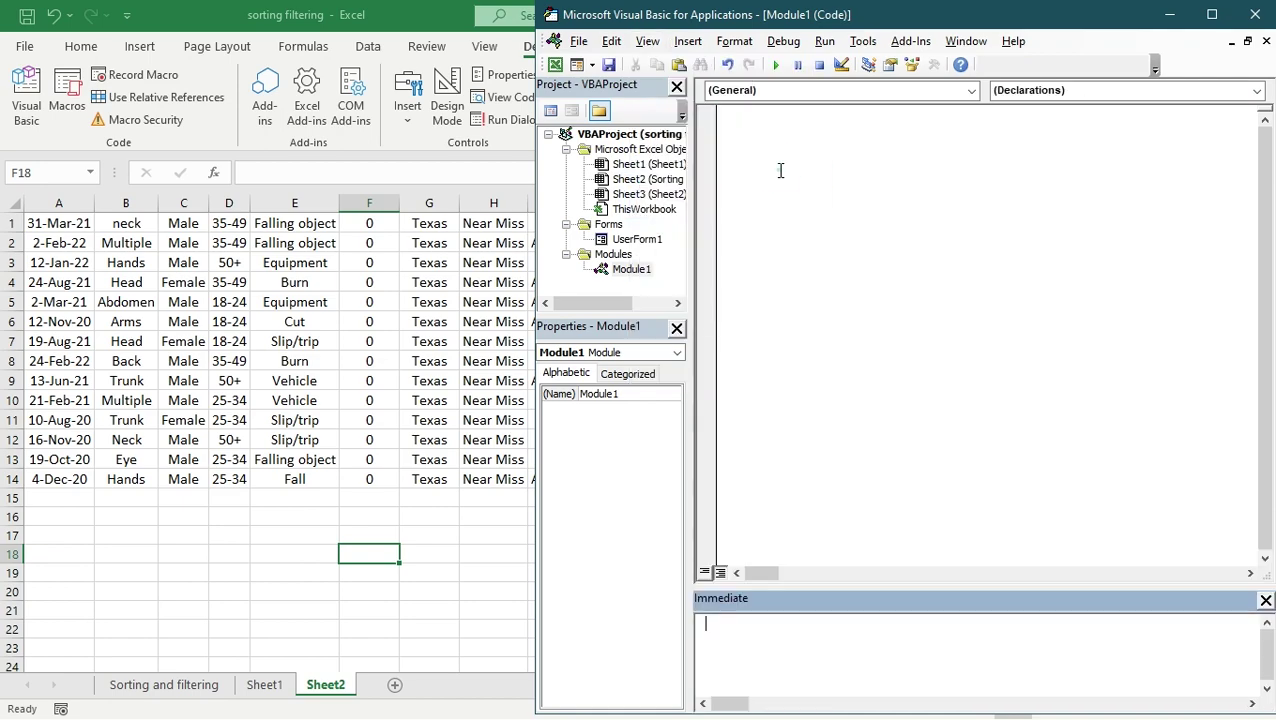
pyautogui.click(840, 599)
pyautogui.moveTo(848, 590); pyautogui.dragTo(850, 493)
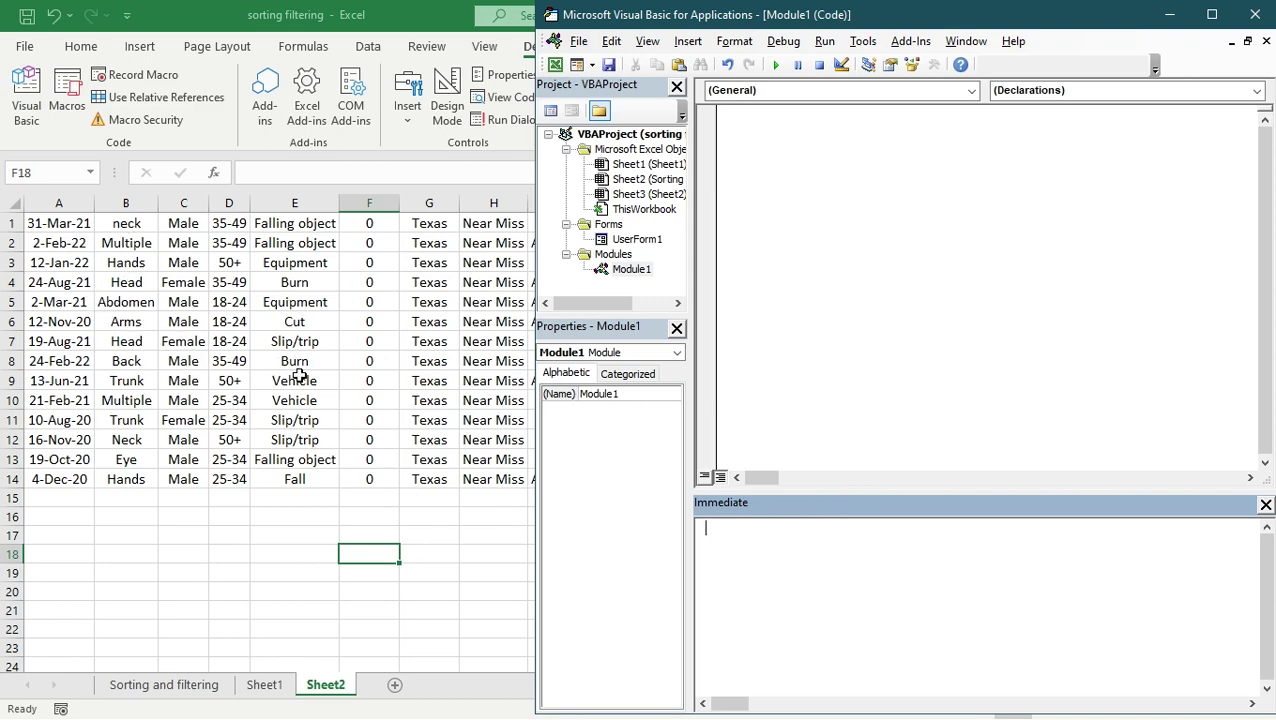
pyautogui.click(737, 531)
pyautogui.write('dhsdhjsjdf')
pyautogui.press('BackSpace')
pyautogui.press('BackSpace')
pyautogui.press('BackSpace')
pyautogui.press('BackSpace')
pyautogui.press('BackSpace')
pyautogui.press('BackSpace')
pyautogui.press('BackSpace')
pyautogui.press('BackSpace')
pyautogui.moveTo(880, 22)
pyautogui.mouseDown()
pyautogui.moveTo(891, 24)
pyautogui.moveTo(868, 20)
pyautogui.moveTo(899, 20)
pyautogui.moveTo(882, 16)
pyautogui.mouseUp()
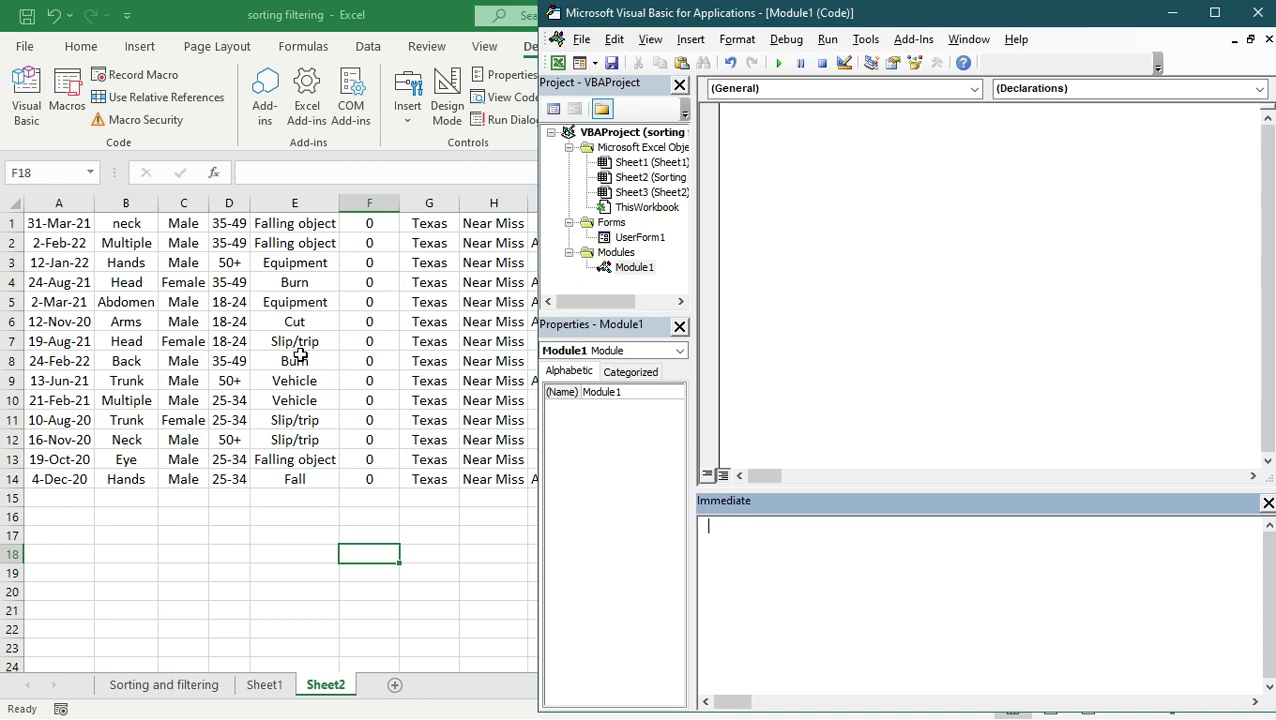
pyautogui.click(735, 532)
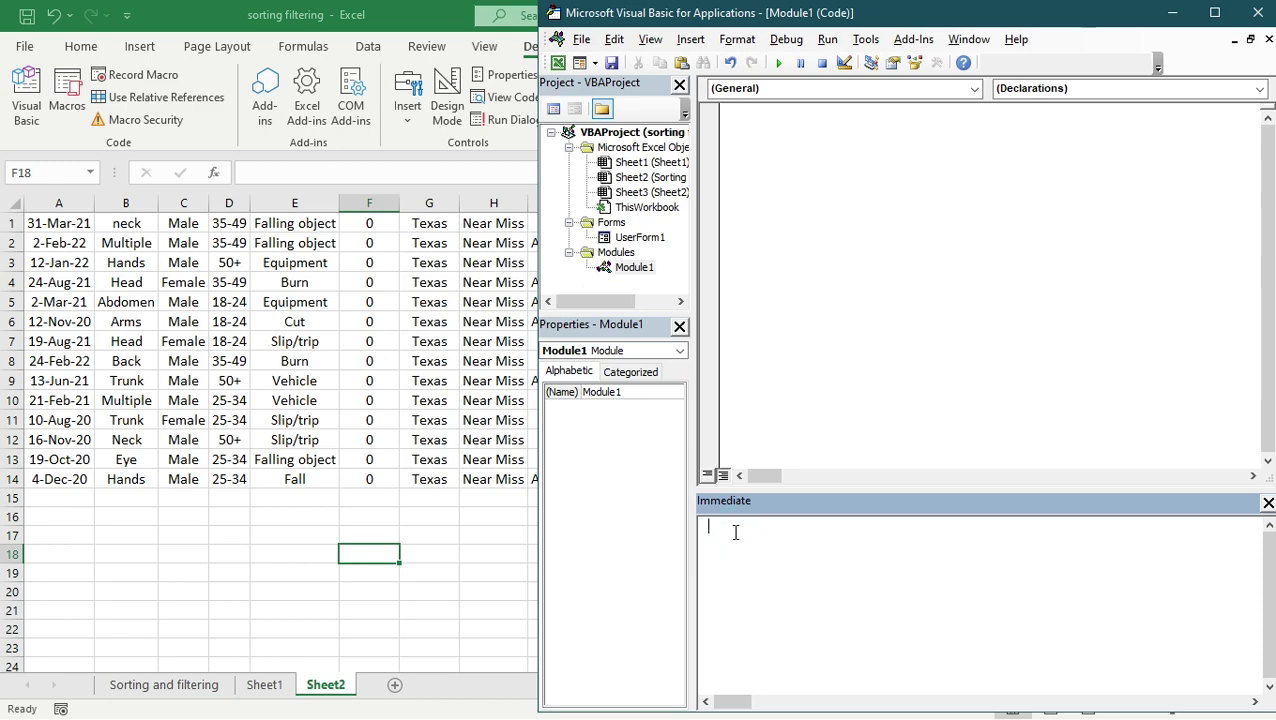
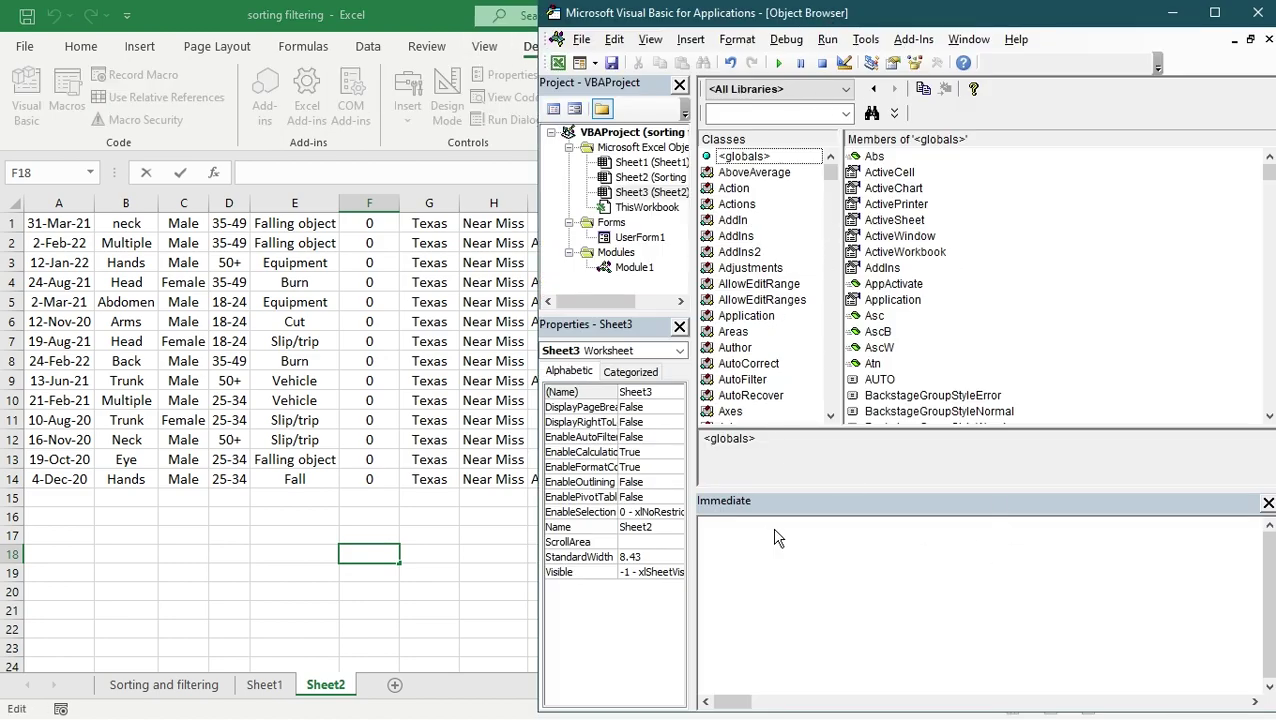
pyautogui.click(760, 555)
pyautogui.click(558, 63)
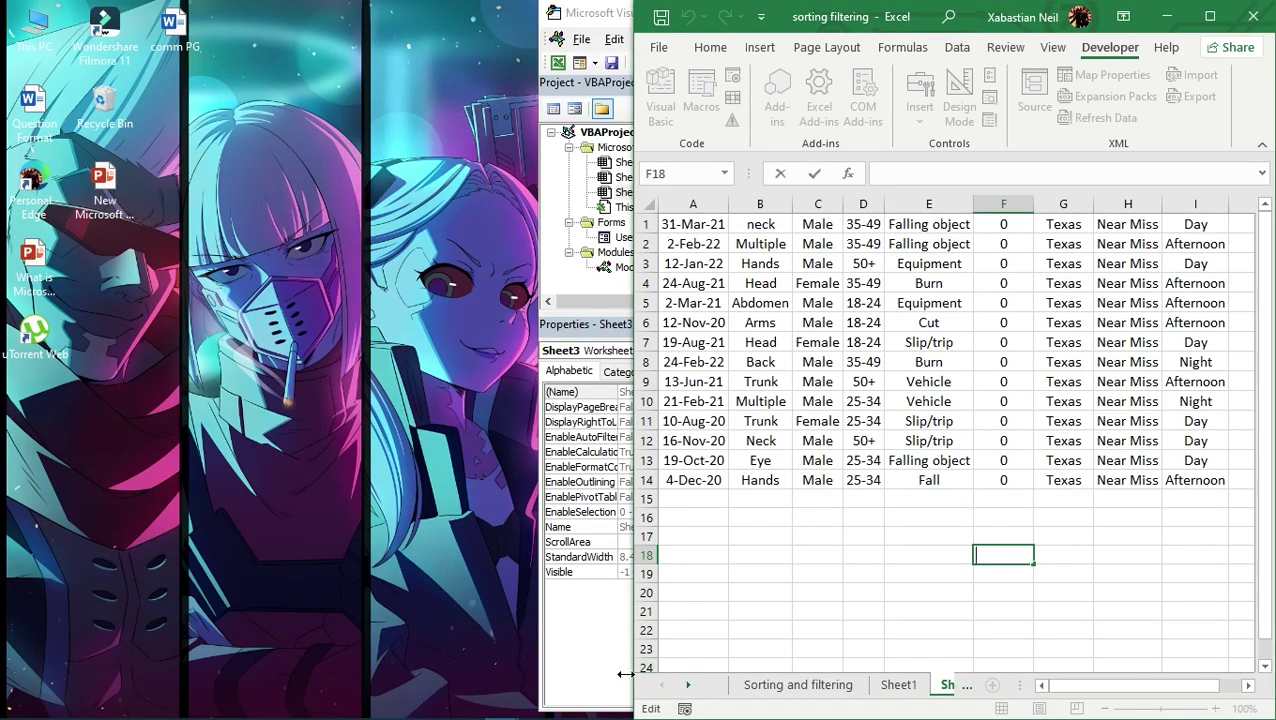
pyautogui.moveTo(500, 710)
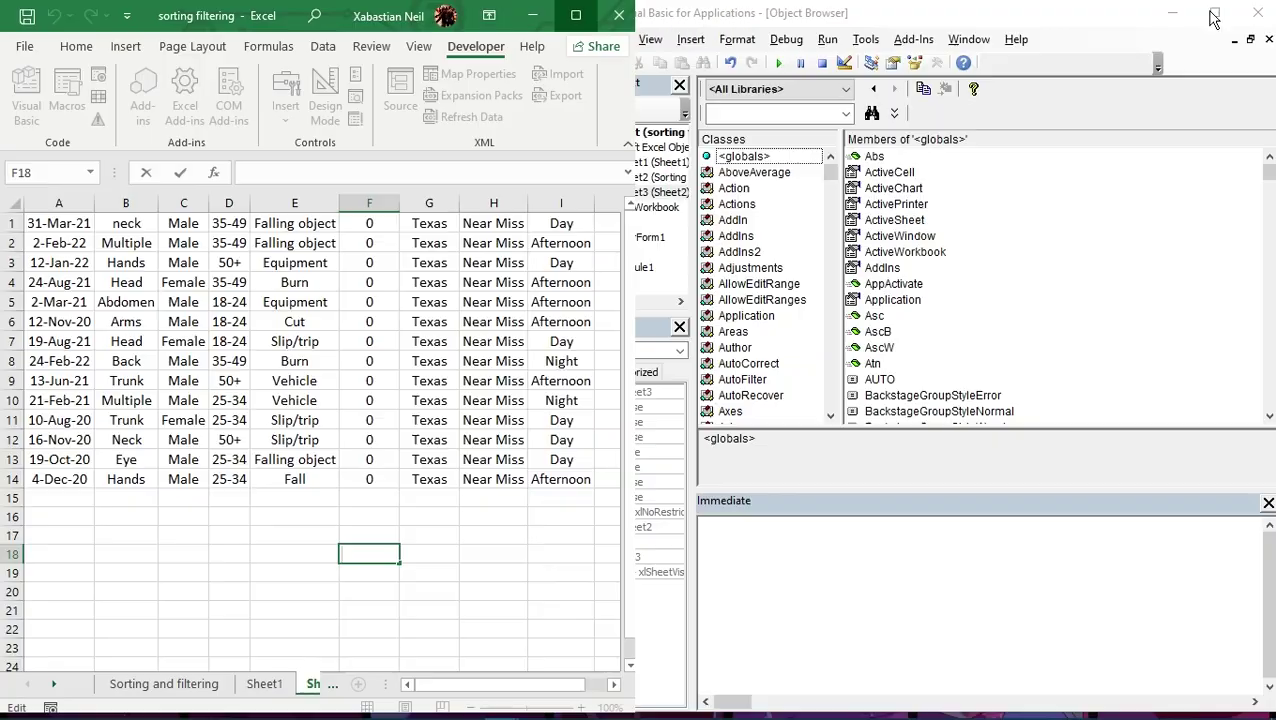
pyautogui.click(1213, 20)
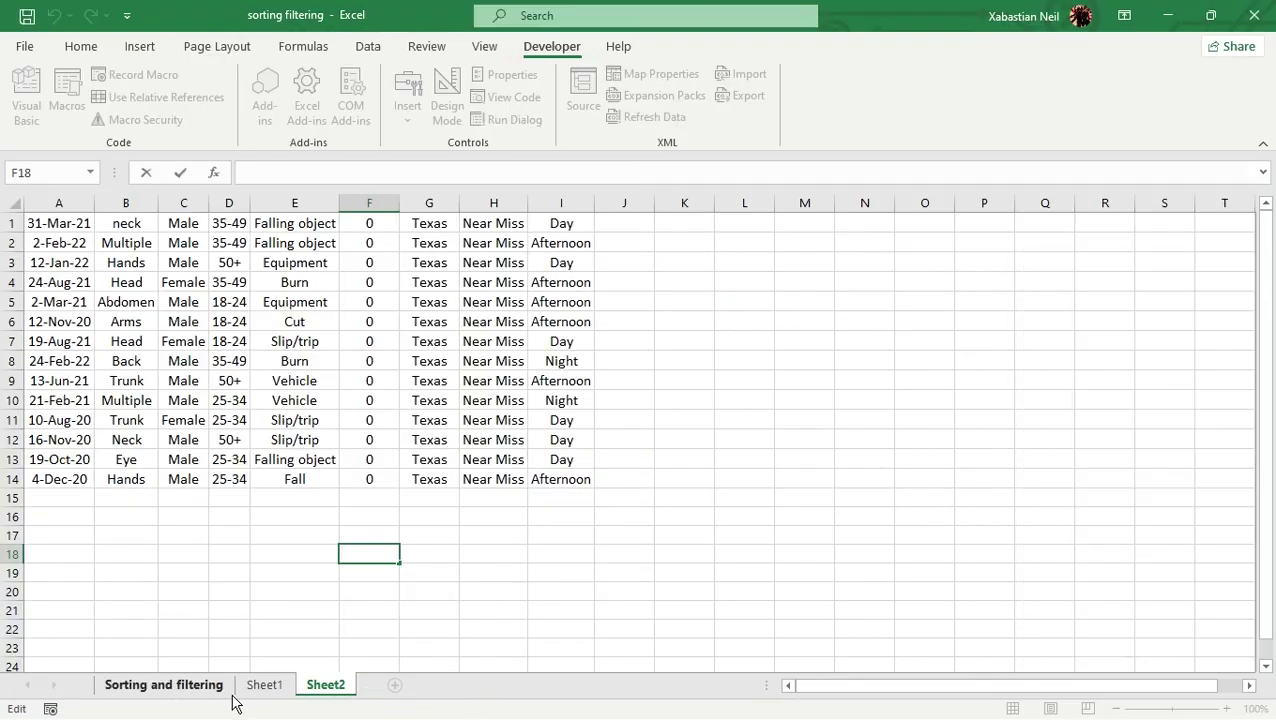
pyautogui.press('super')
pyautogui.moveTo(501, 708)
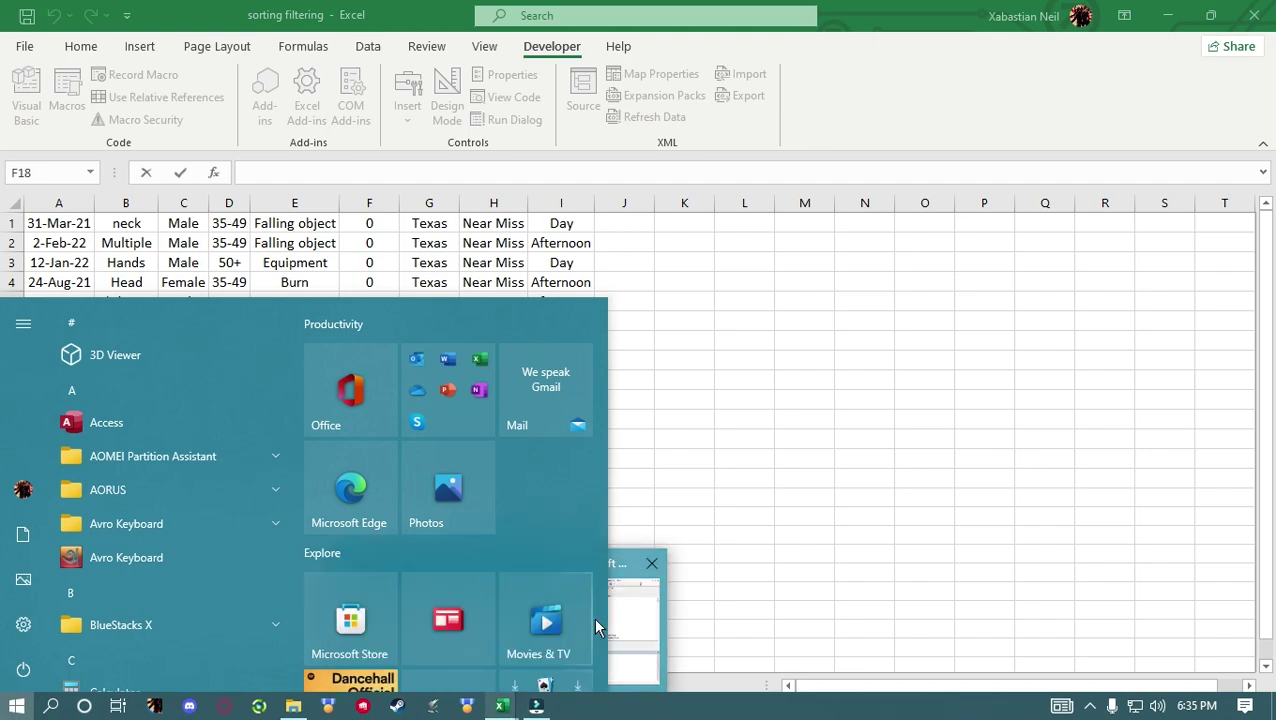
pyautogui.click(593, 615)
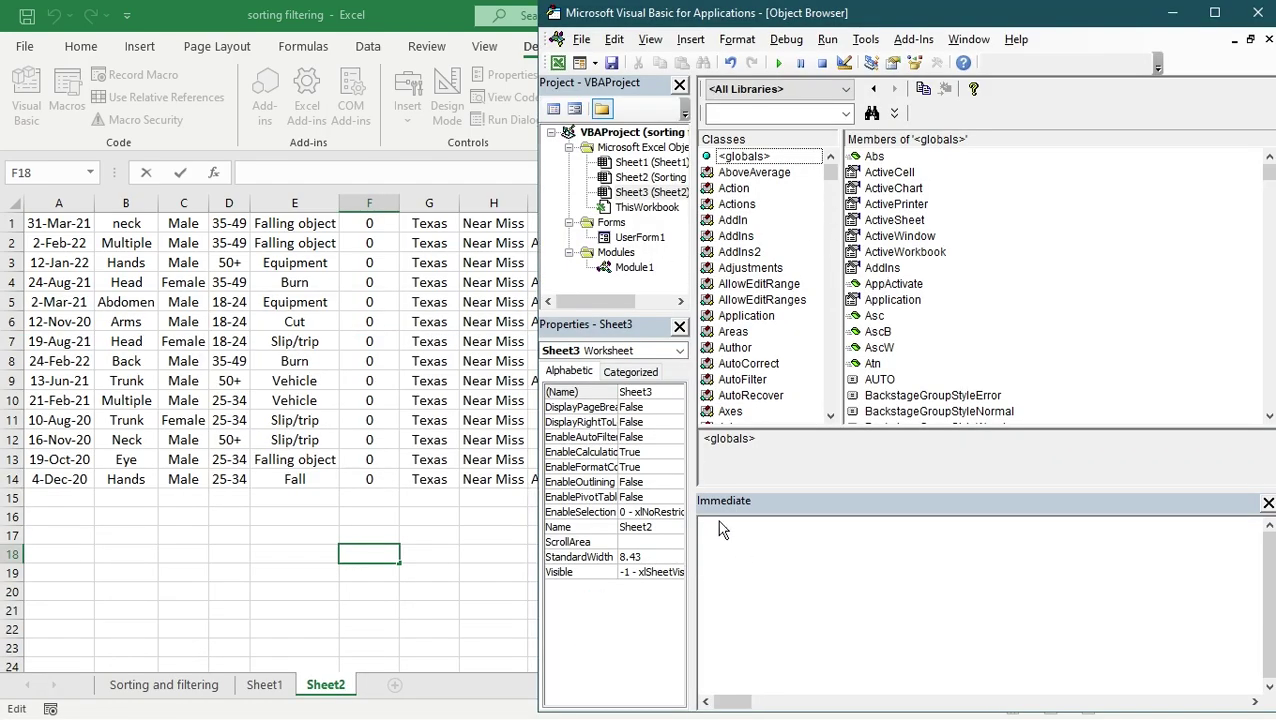
pyautogui.click(643, 166)
# Step: Switch to the Excel worksheet, leave cell editing by selecting cell L6, and reopen the Visual Basic editor
pyautogui.click(403, 33)
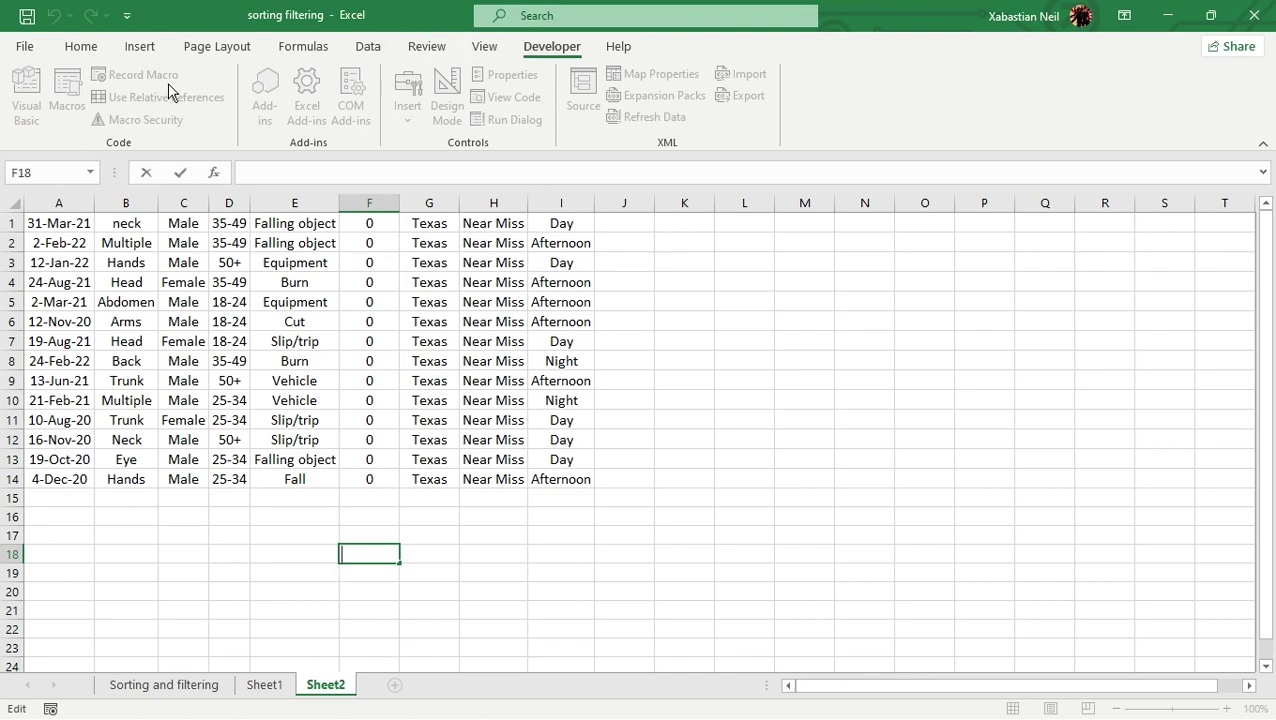
pyautogui.click(735, 319)
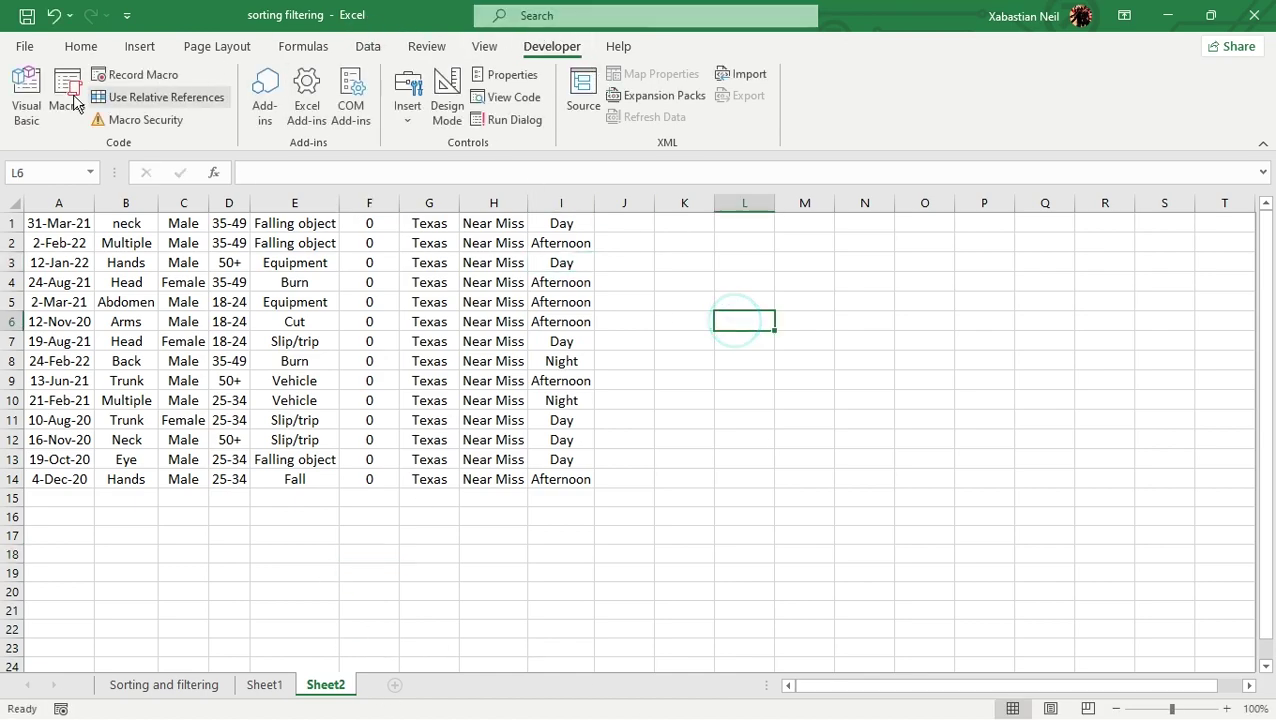
pyautogui.click(27, 95)
# Step: Open the code window of Sheet2 (Sorting and filtering), followed by that of the Sheet3 (Sheet2) worksheet object
pyautogui.doubleClick(614, 180)
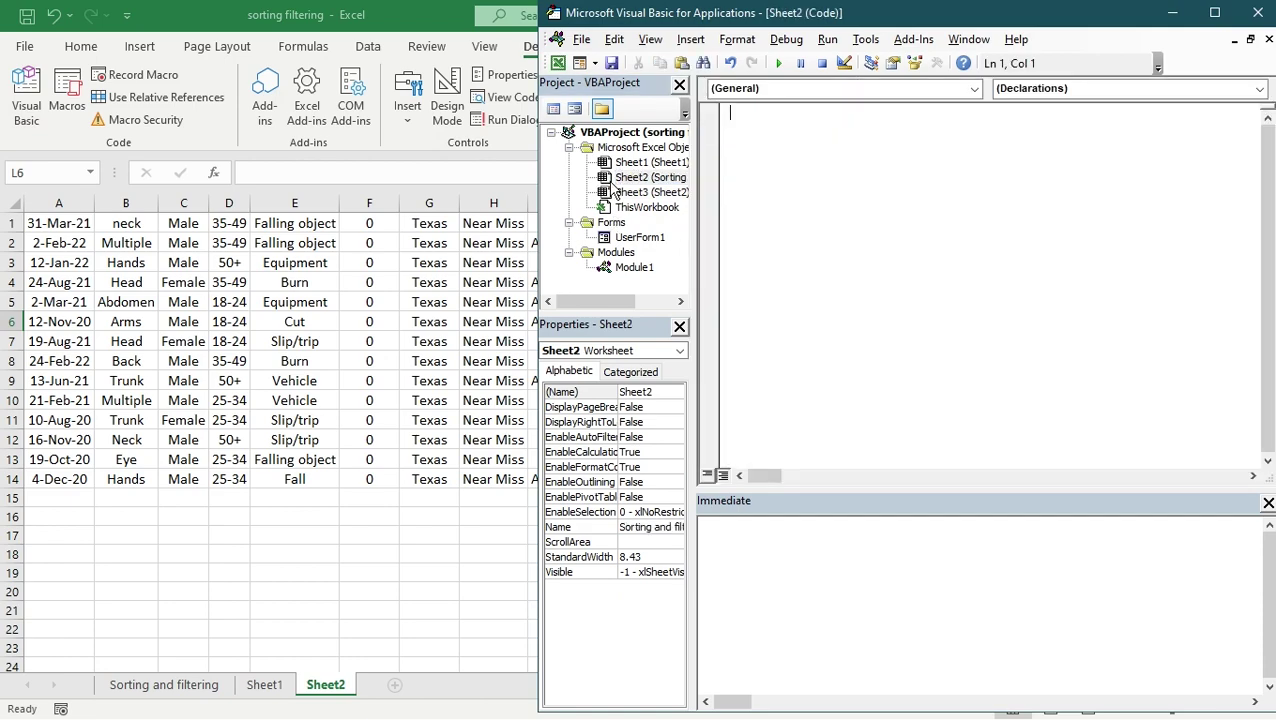
pyautogui.click(656, 194)
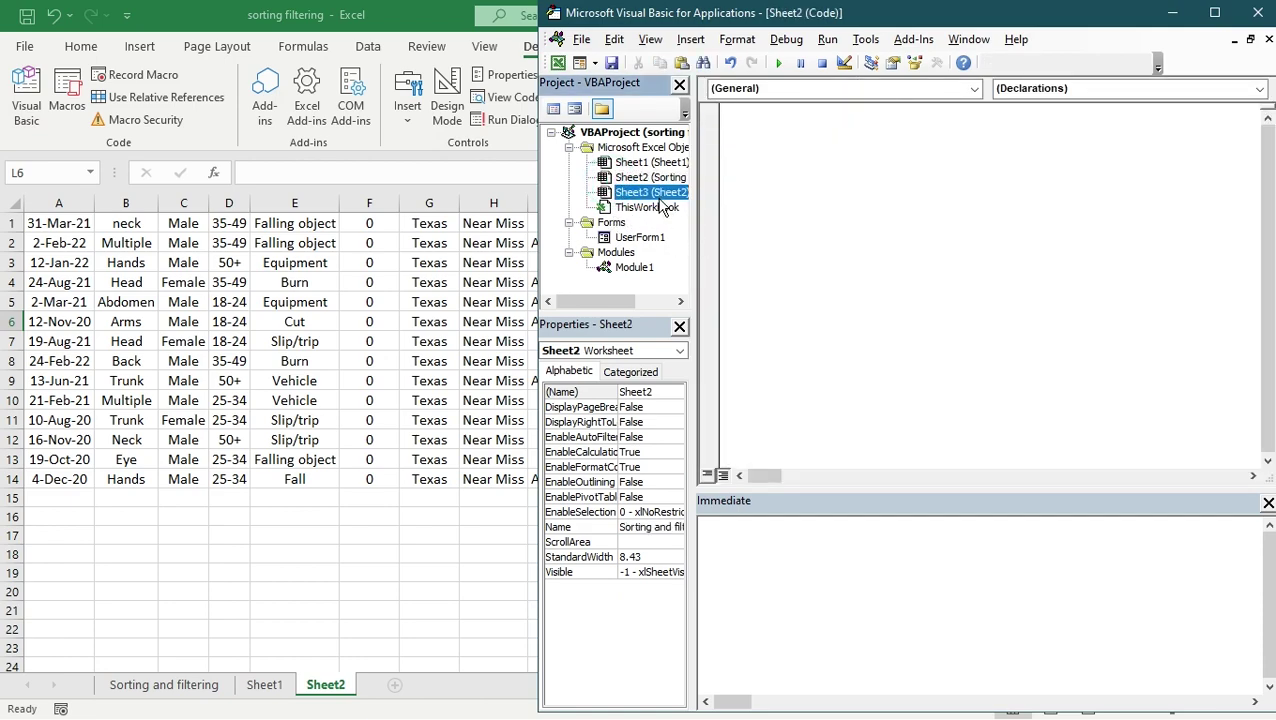
pyautogui.doubleClick(658, 196)
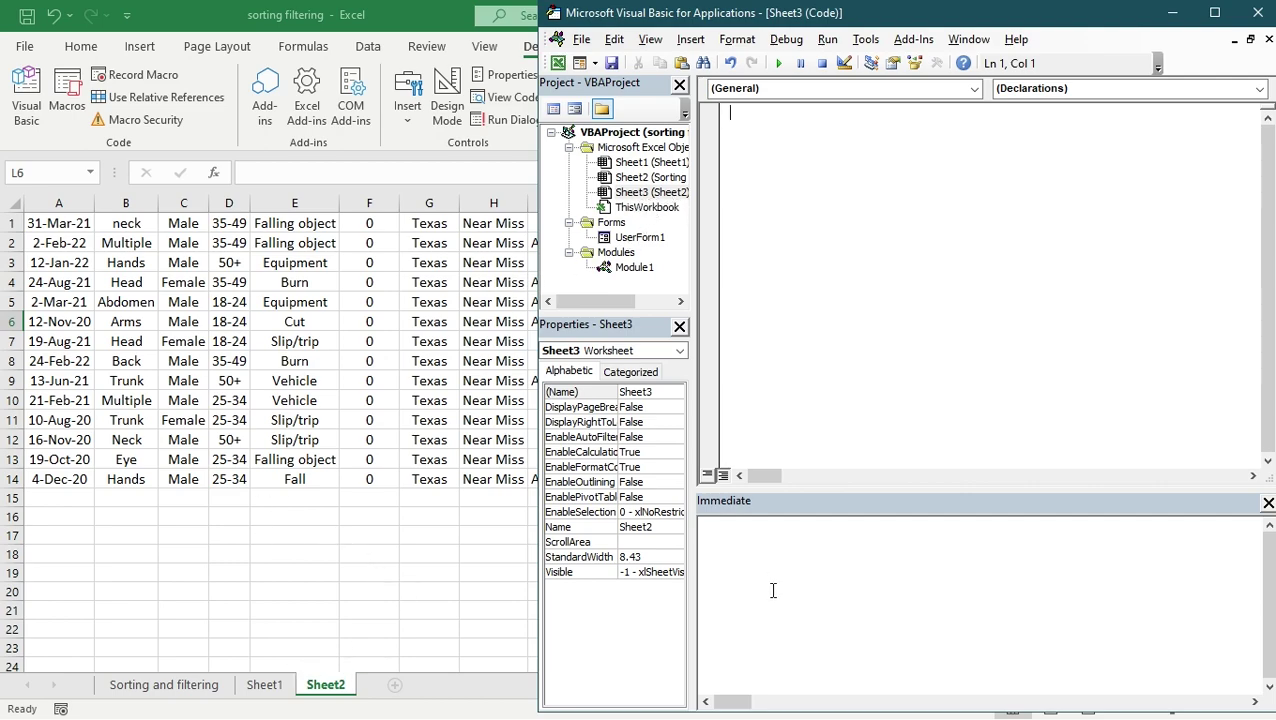
# Step: Try to evaluate ?Range without an argument in the Immediate window
pyautogui.click(755, 541)
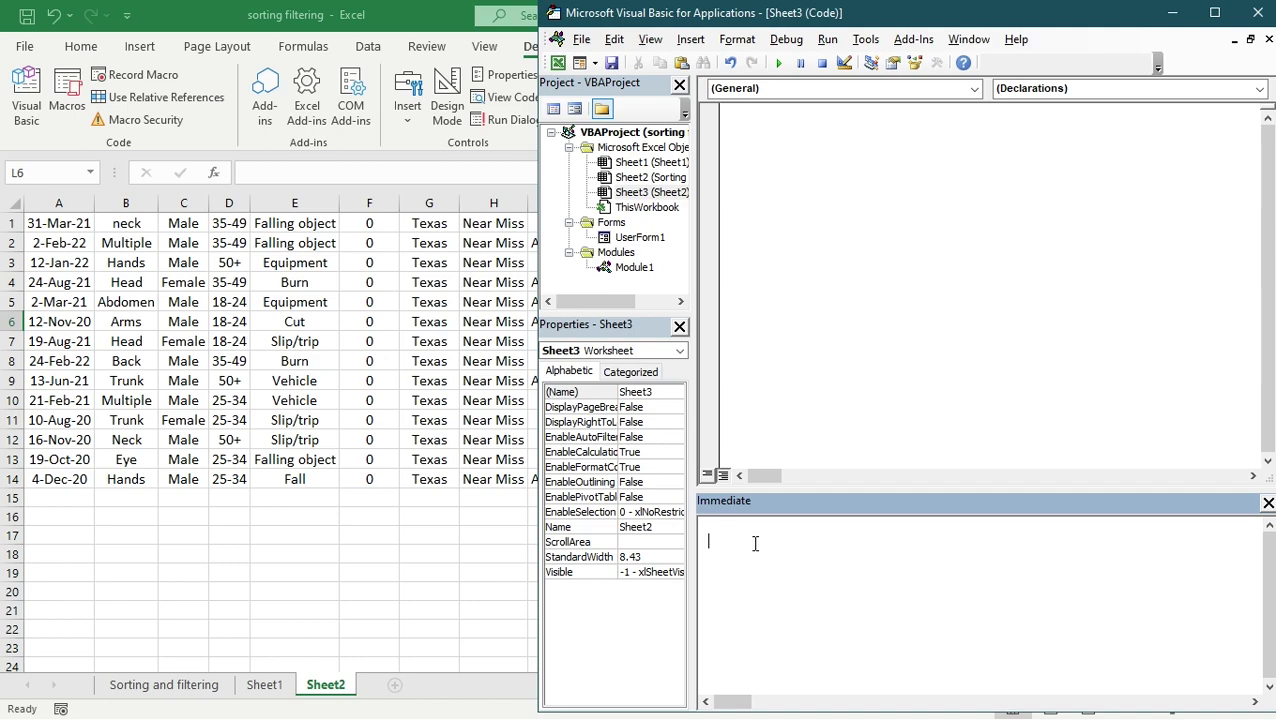
pyautogui.write('?')
pyautogui.write('Range(')
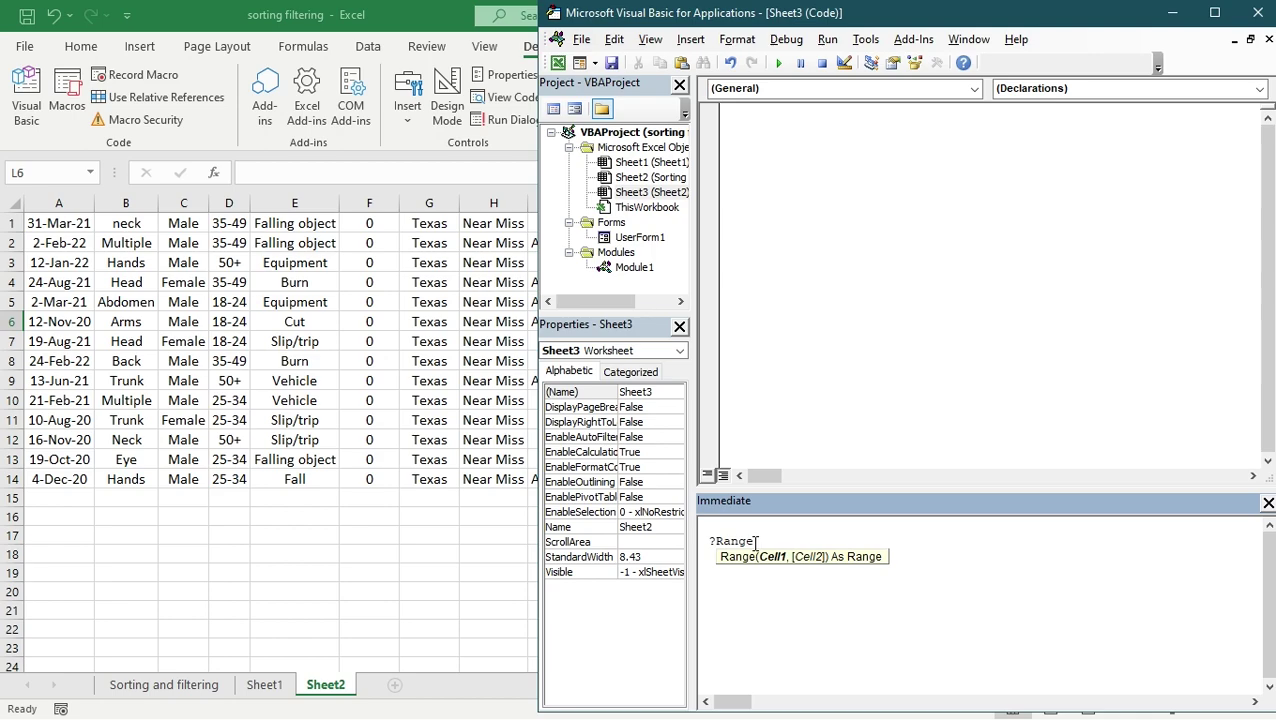
pyautogui.press('Return')
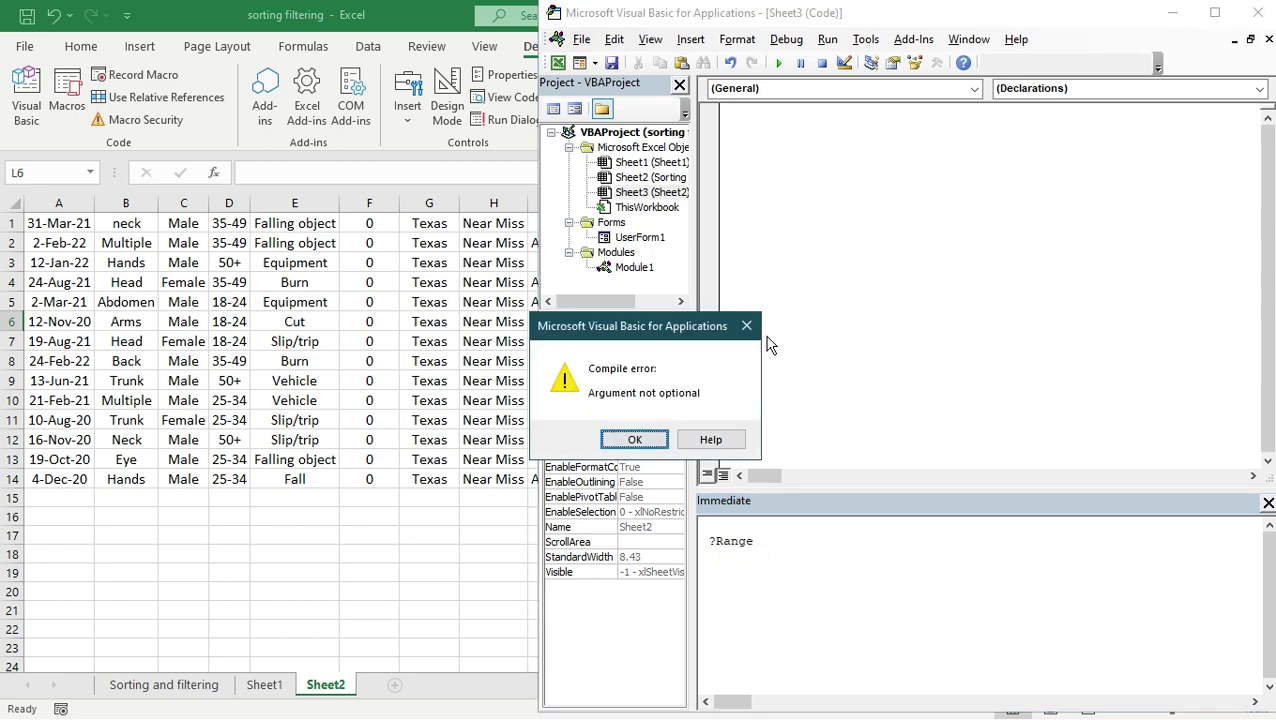
pyautogui.click(634, 439)
# Step: Begin the argument of the ?Range query, and select cell C4 on the Excel worksheet before returning to the editor
pyautogui.click(750, 541)
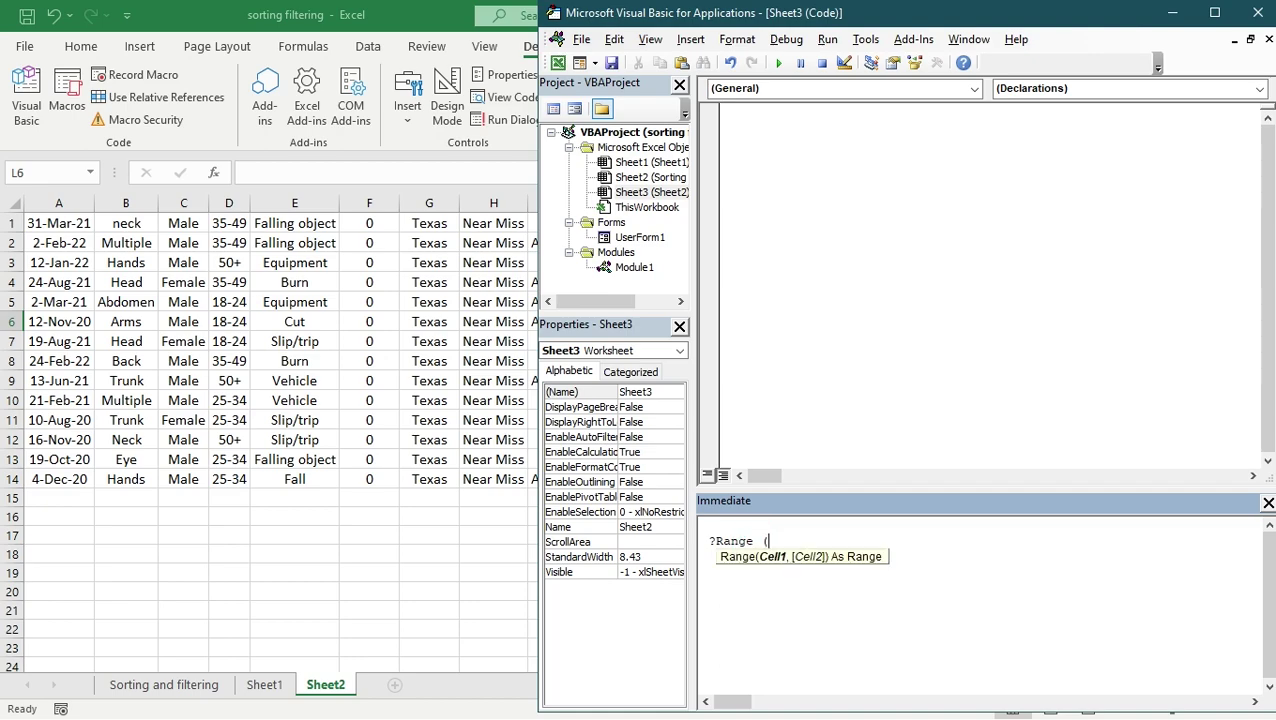
pyautogui.click(198, 286)
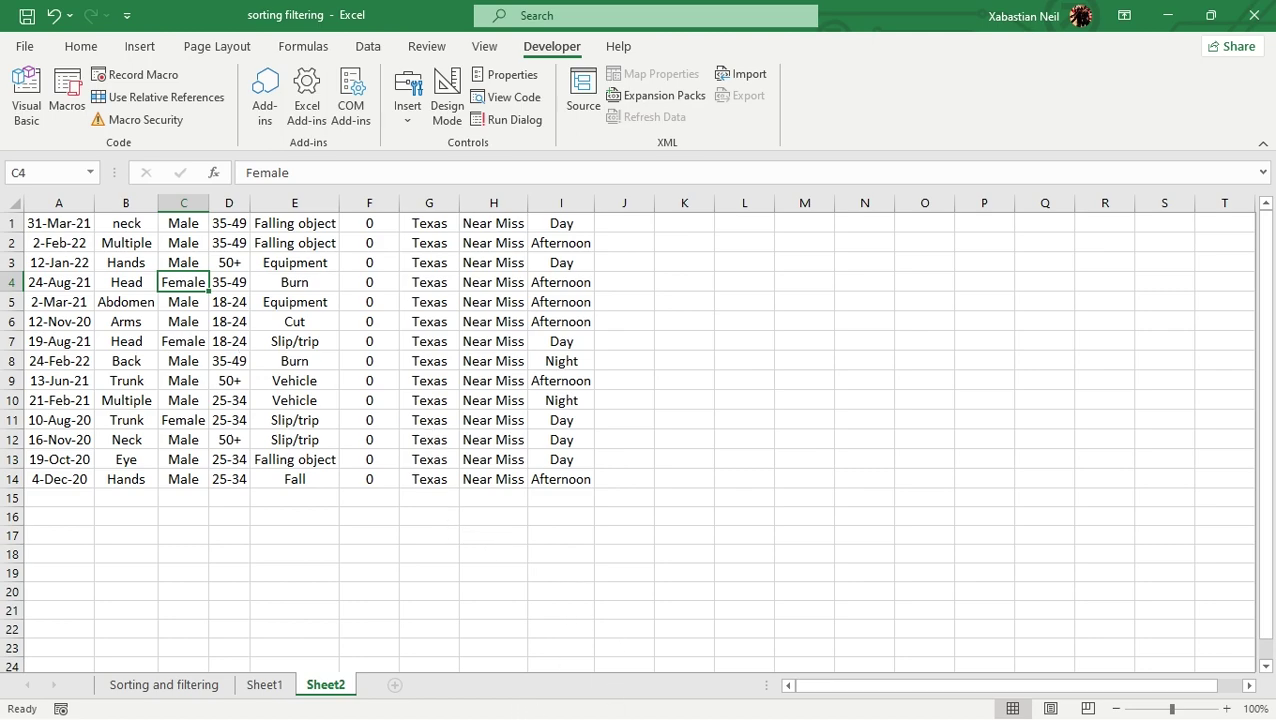
pyautogui.click(27, 97)
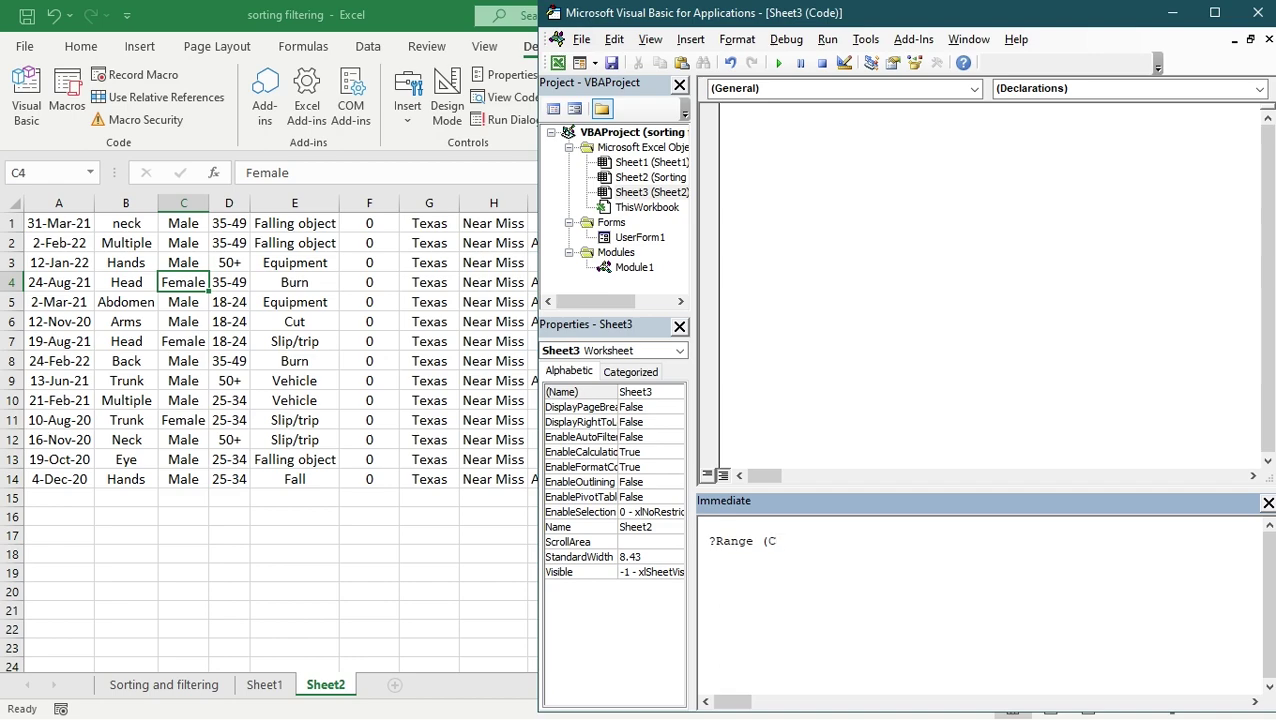
# Step: Complete the Immediate window query as ?Range("C4"), removing the space before the parenthesis
pyautogui.click(765, 534)
pyautogui.click(755, 542)
pyautogui.click(765, 543)
pyautogui.press('BackSpace')
pyautogui.click(795, 538)
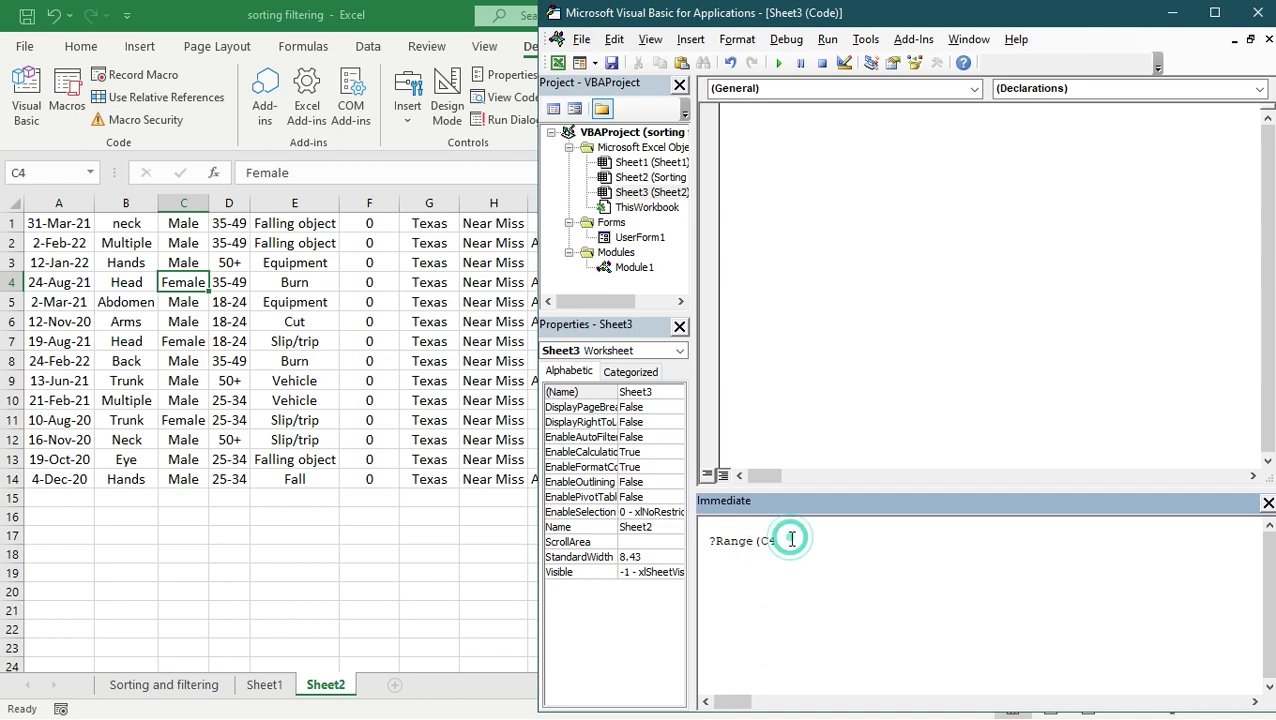
pyautogui.write('"')
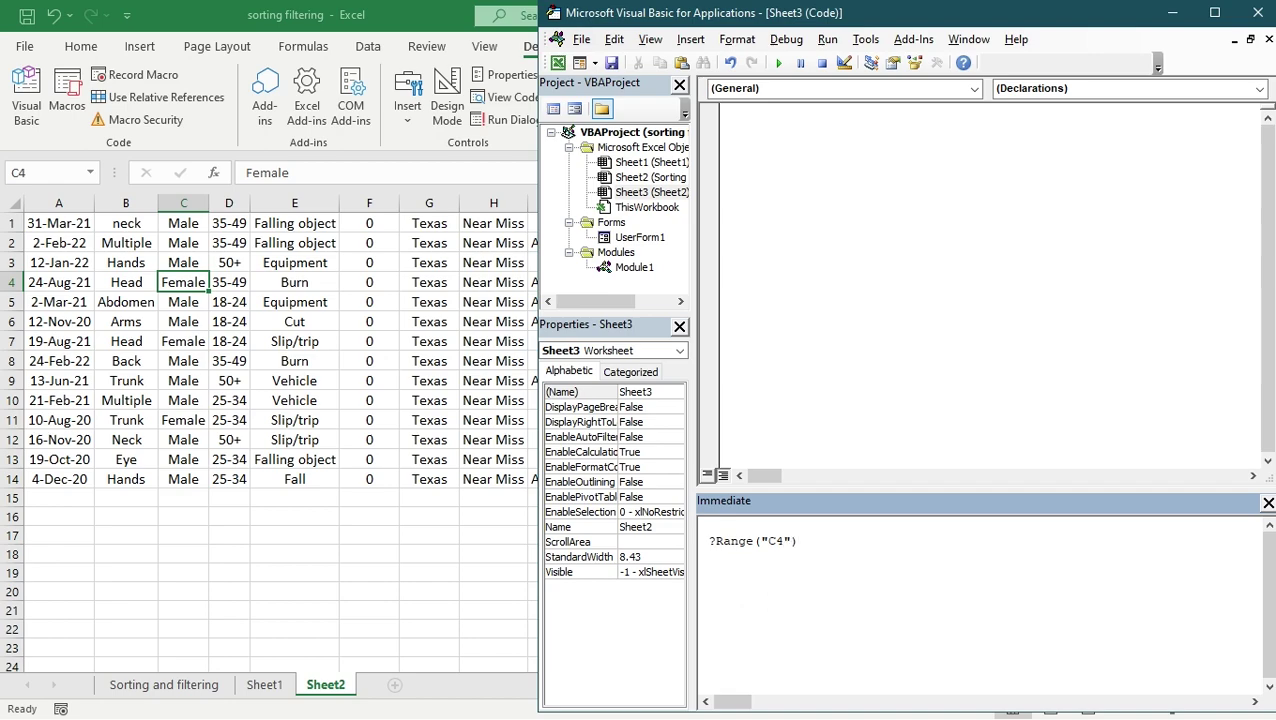
# Step: Evaluate ?Range("C4") in the Immediate window and place the cursor on the empty line below the output
pyautogui.press('Return')
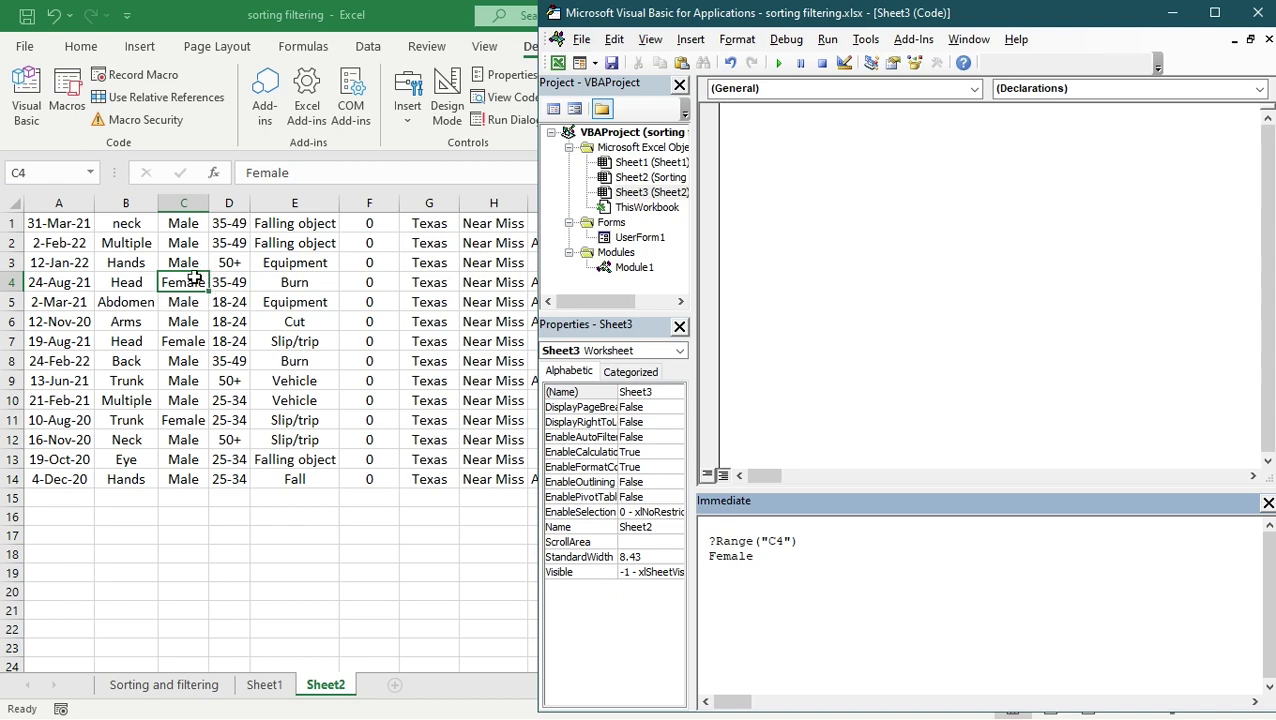
pyautogui.click(737, 563)
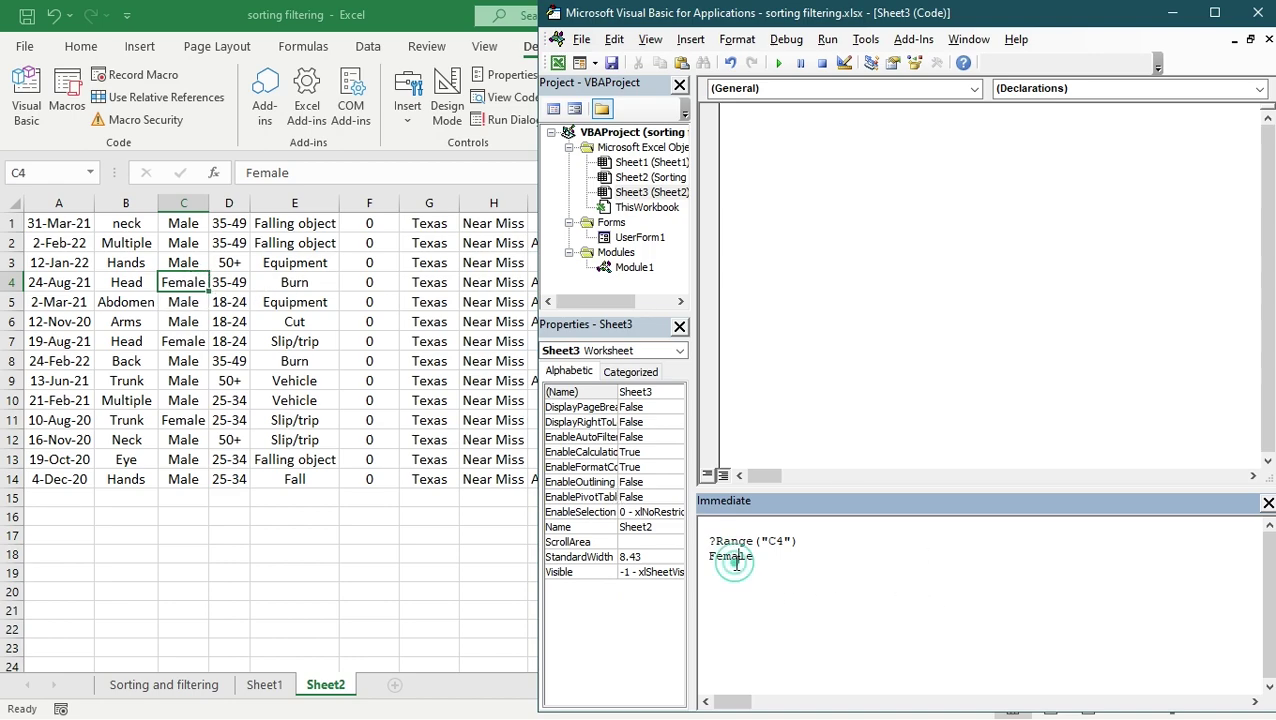
pyautogui.click(740, 566)
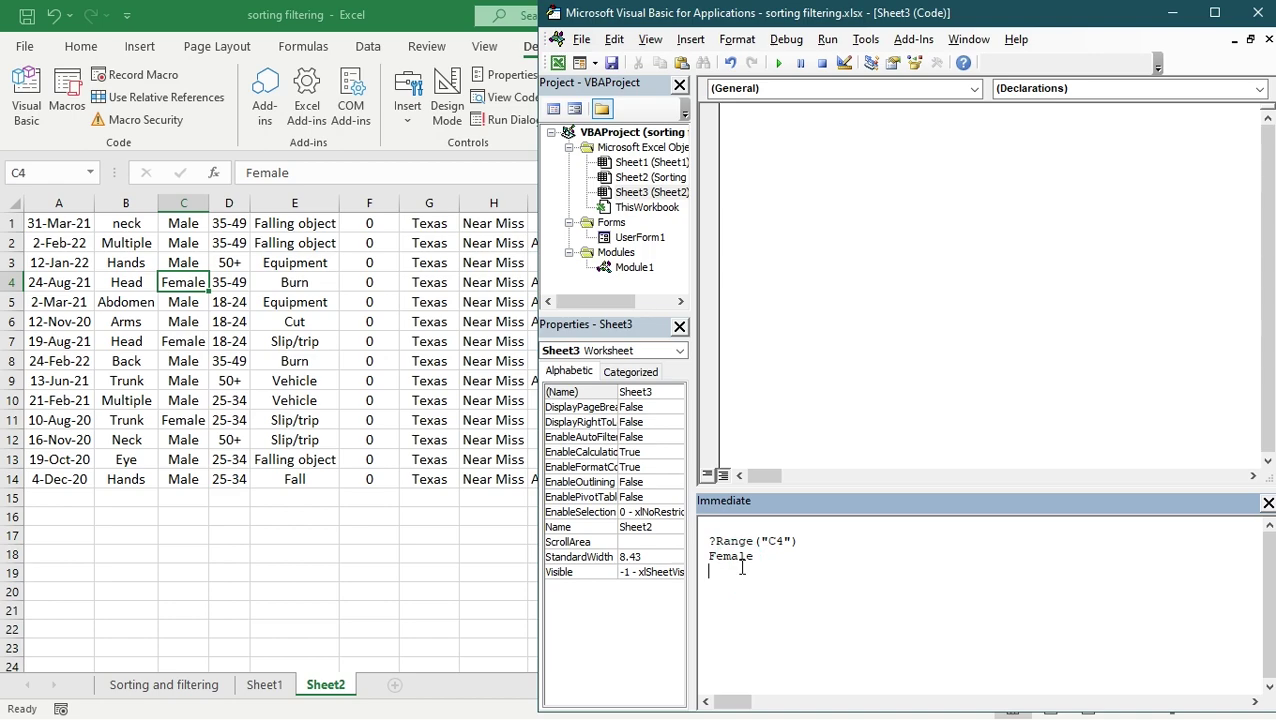
# Step: Try to evaluate ?Worsheets.Count in the Immediate window, and dismiss the message
pyautogui.write('?Worsheets.Count')
pyautogui.press('Return')
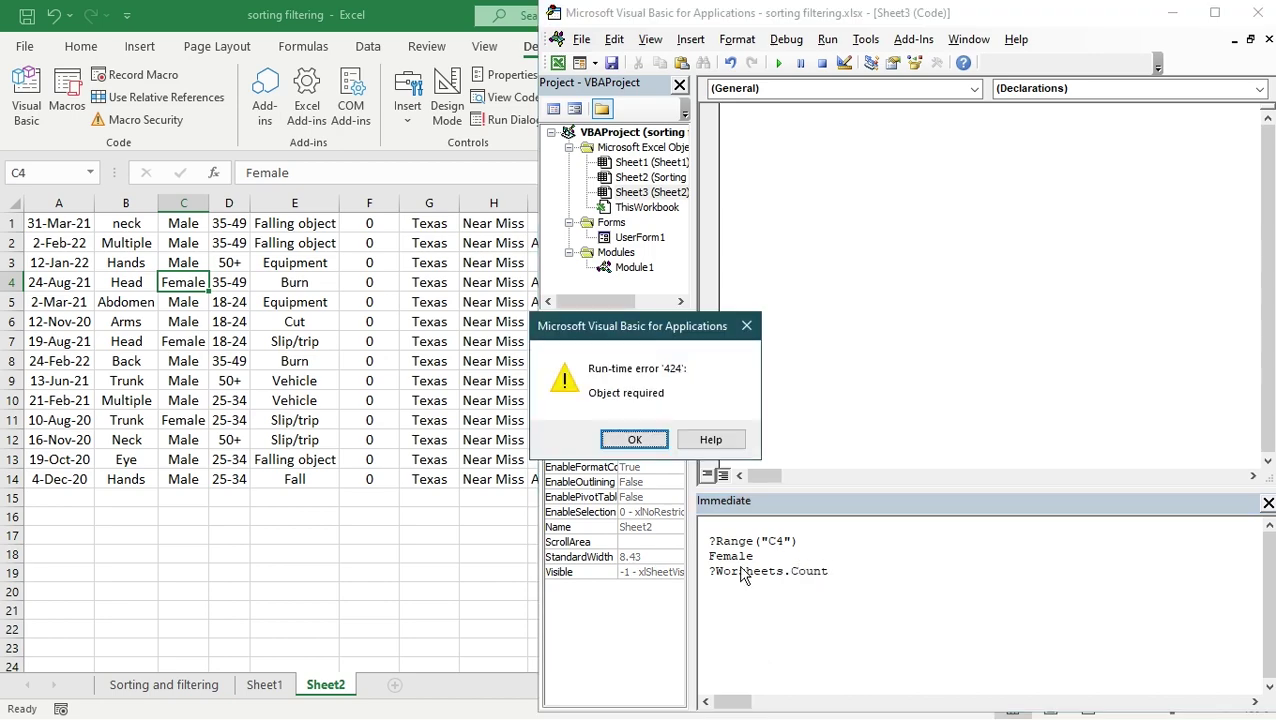
pyautogui.click(633, 440)
# Step: Correct the misspelled query to ?Worksheets.Count, without a space after the period, and evaluate it in the Immediate window
pyautogui.click(841, 557)
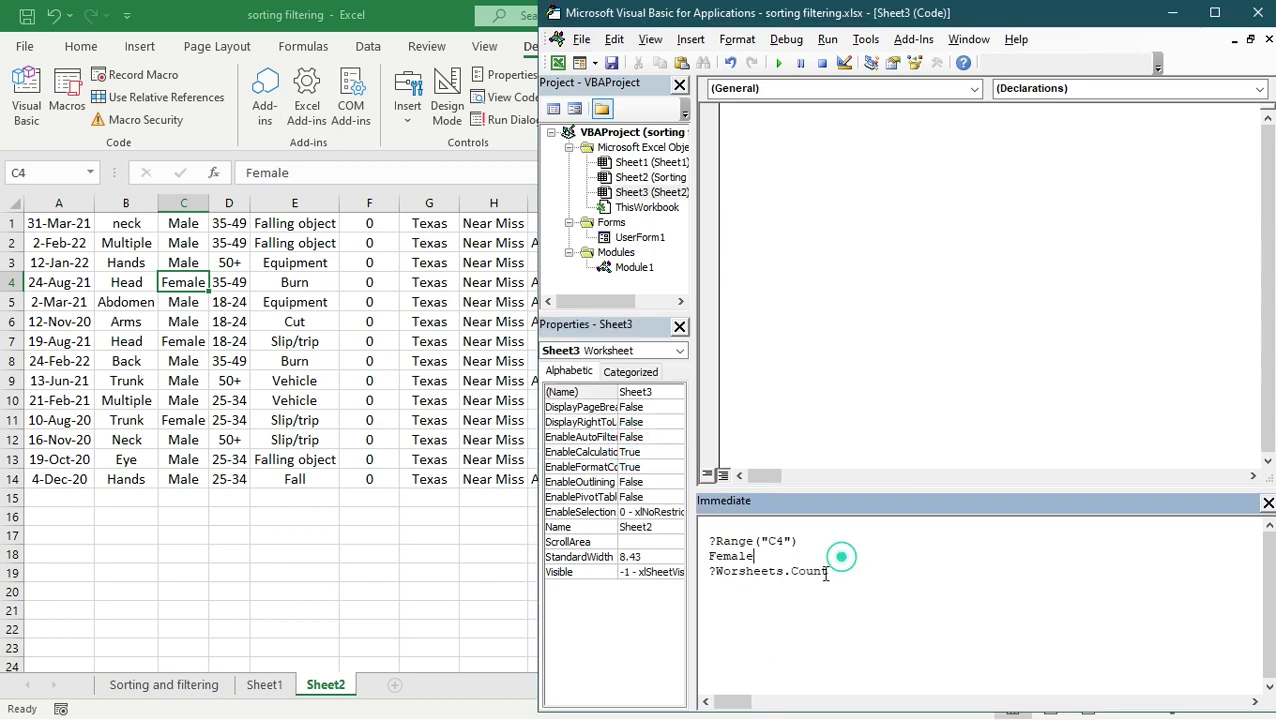
pyautogui.click(794, 572)
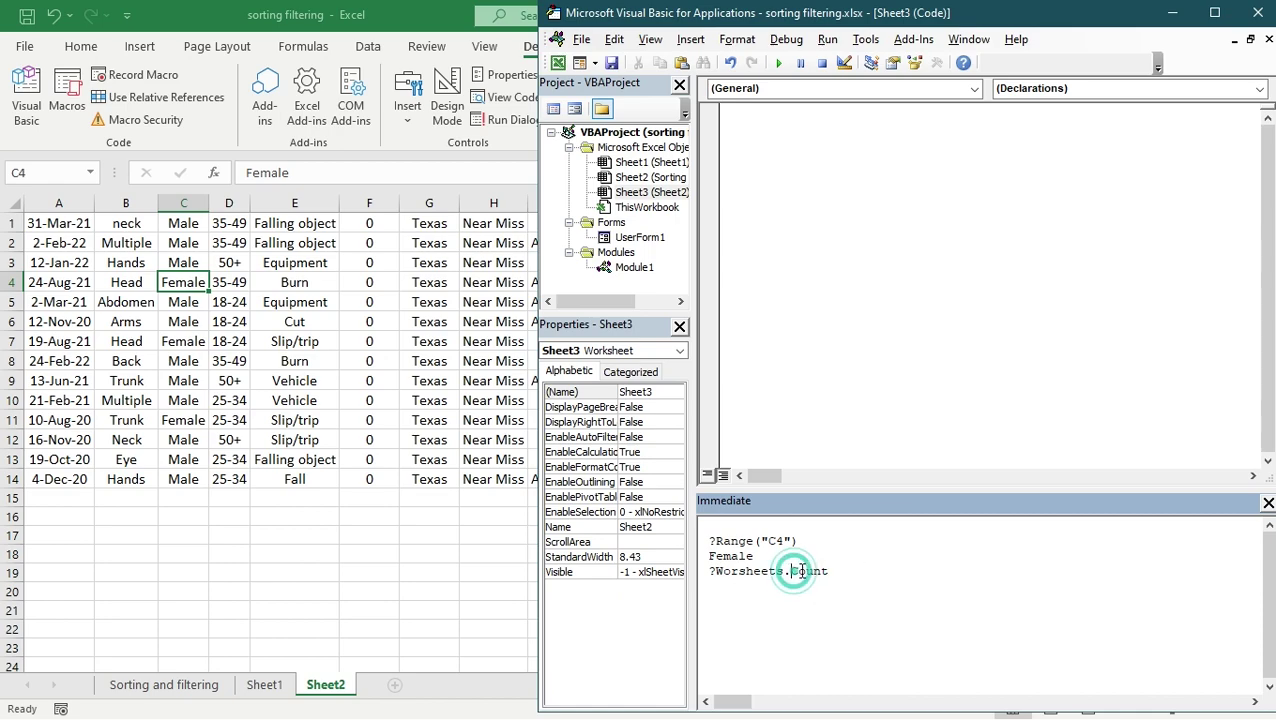
pyautogui.click(738, 572)
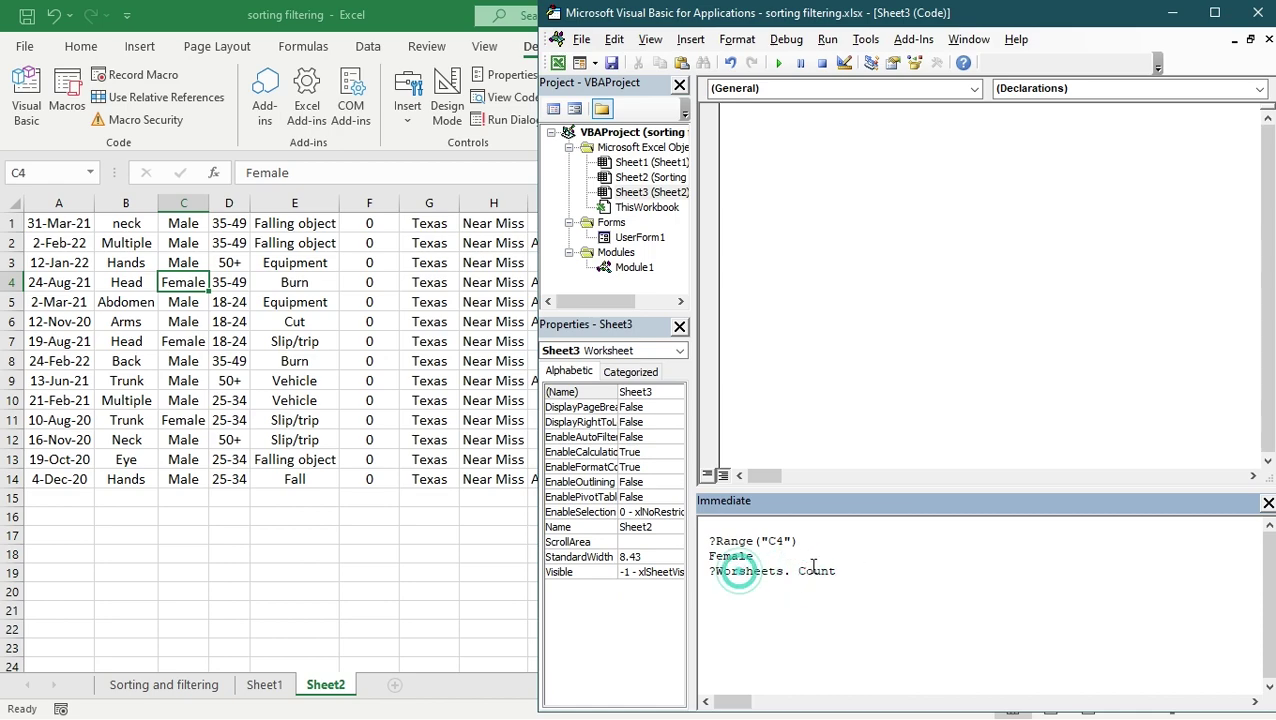
pyautogui.write('k')
pyautogui.moveTo(813, 571); pyautogui.dragTo(805, 571)
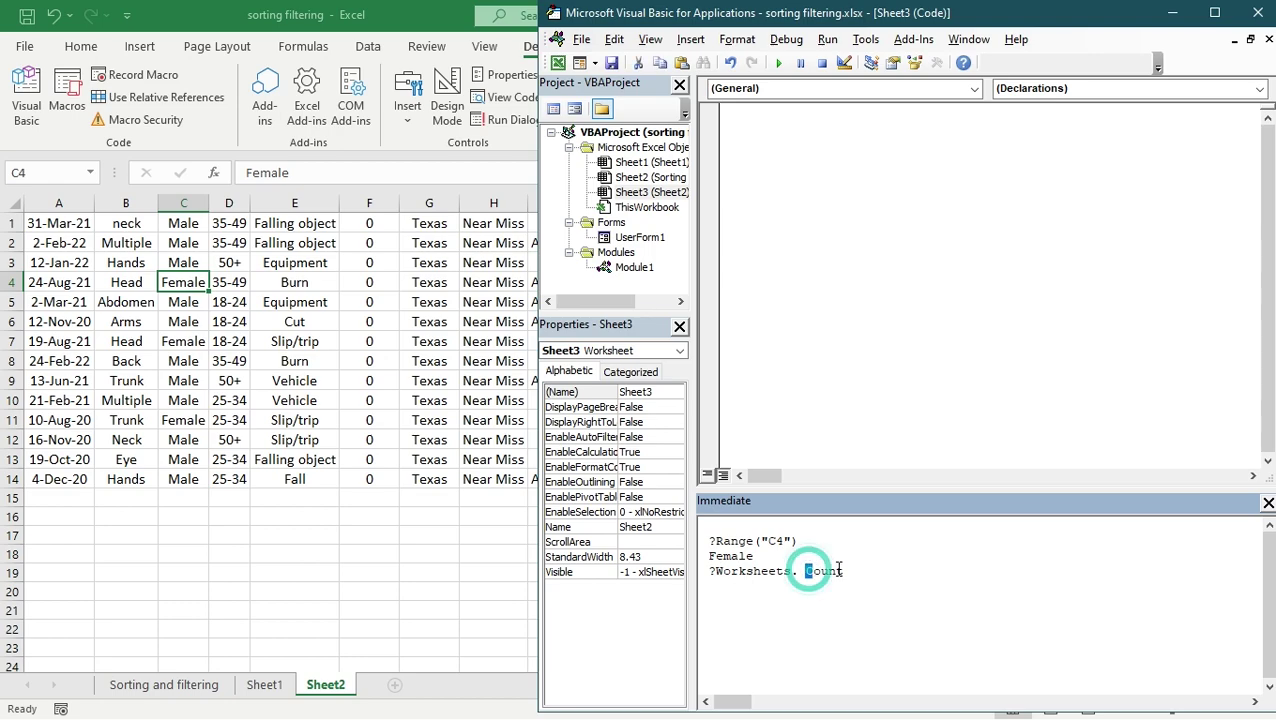
pyautogui.click(805, 571)
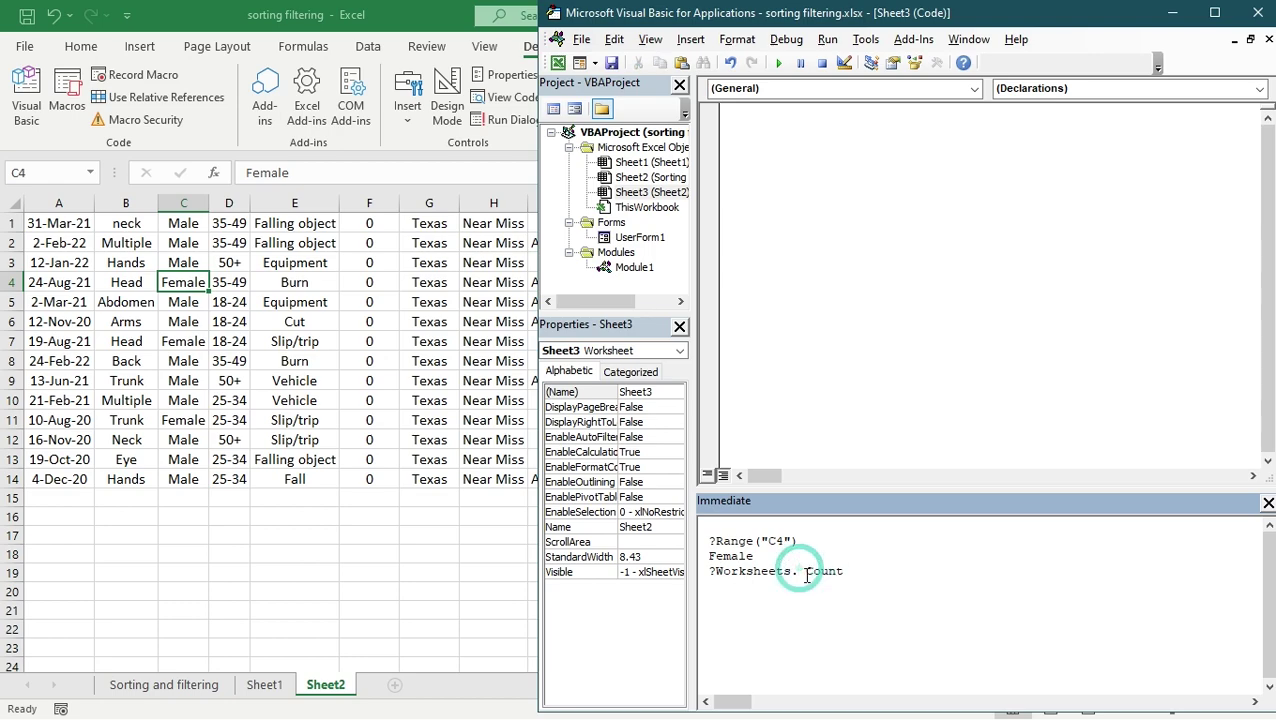
pyautogui.press('BackSpace')
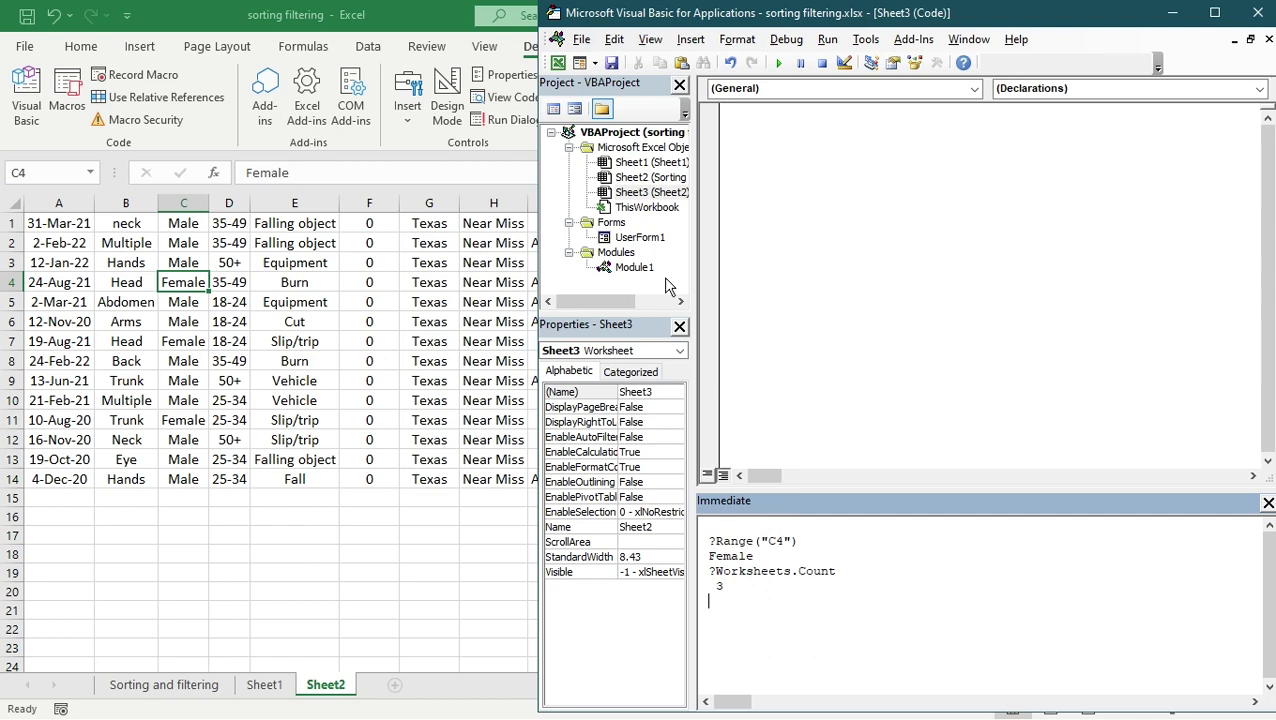
# Step: Show the Project Explorer, and return to the Immediate window
pyautogui.click(652, 40)
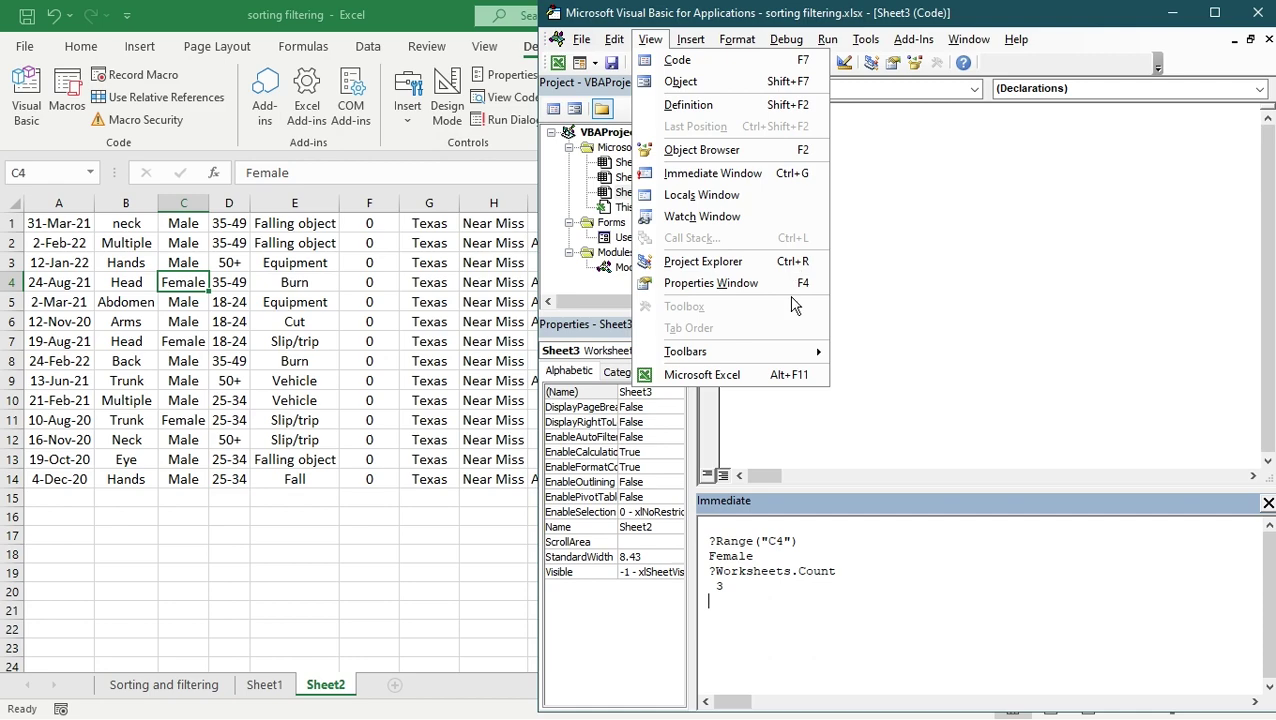
pyautogui.click(752, 262)
pyautogui.click(755, 527)
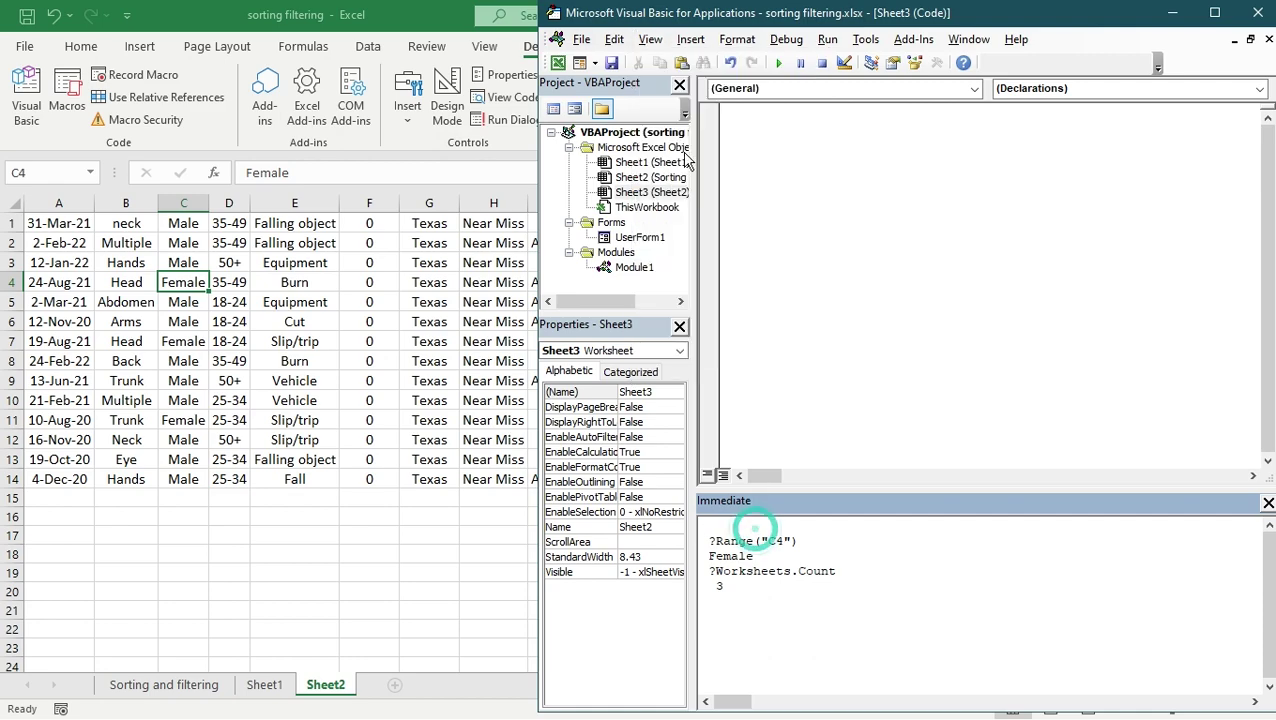
# Step: Open the Object Browser for all libraries and browse its class list from <globals> to the CommandBar and Comment classes
pyautogui.click(646, 44)
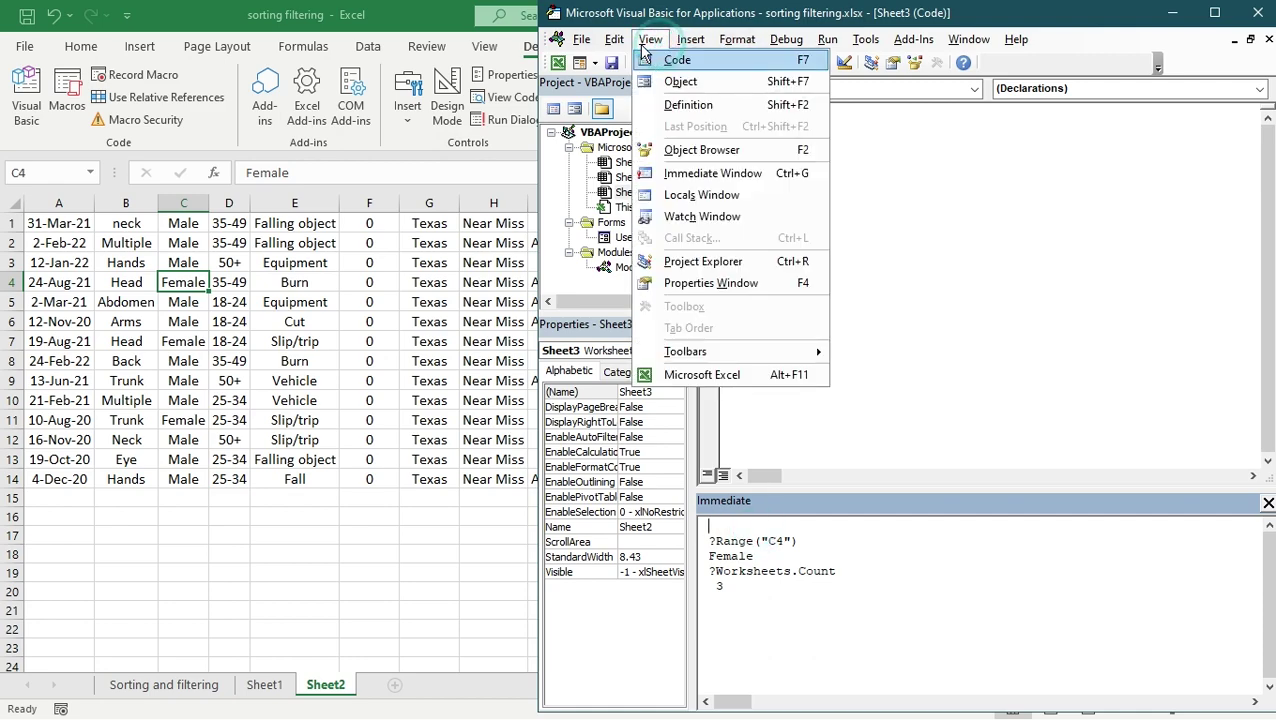
pyautogui.click(718, 150)
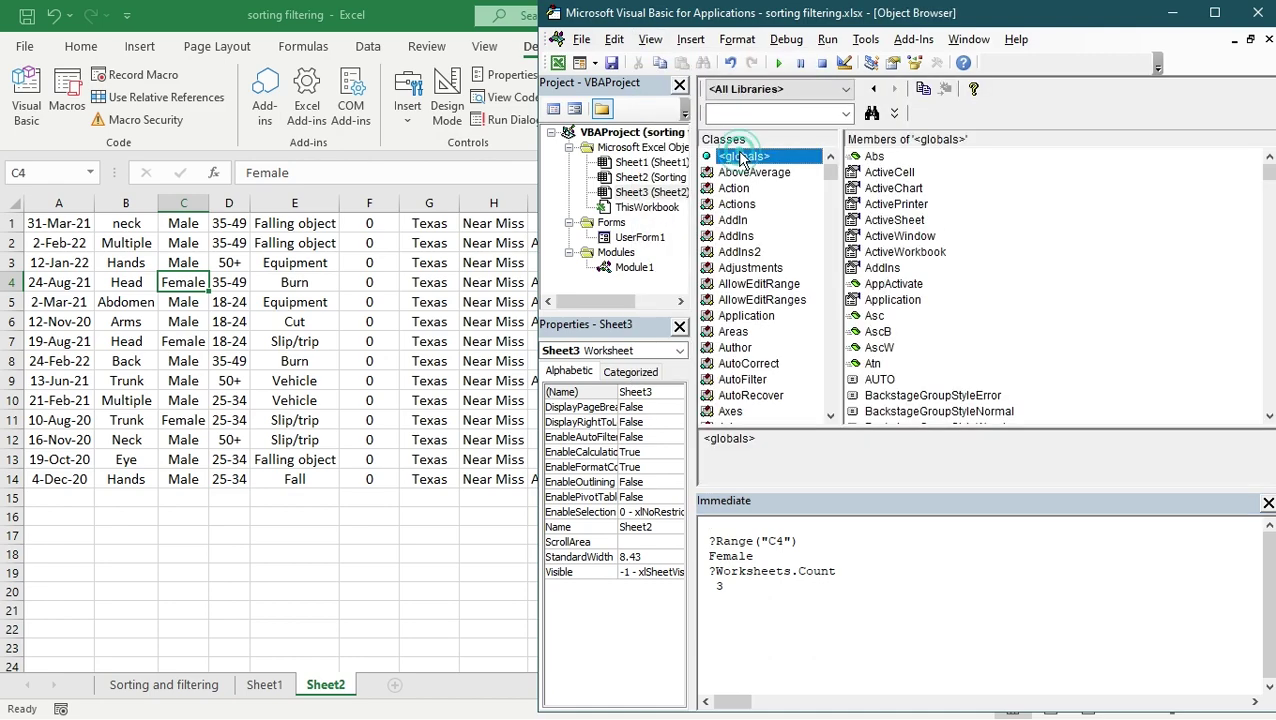
pyautogui.scroll(-10, 742, 235)
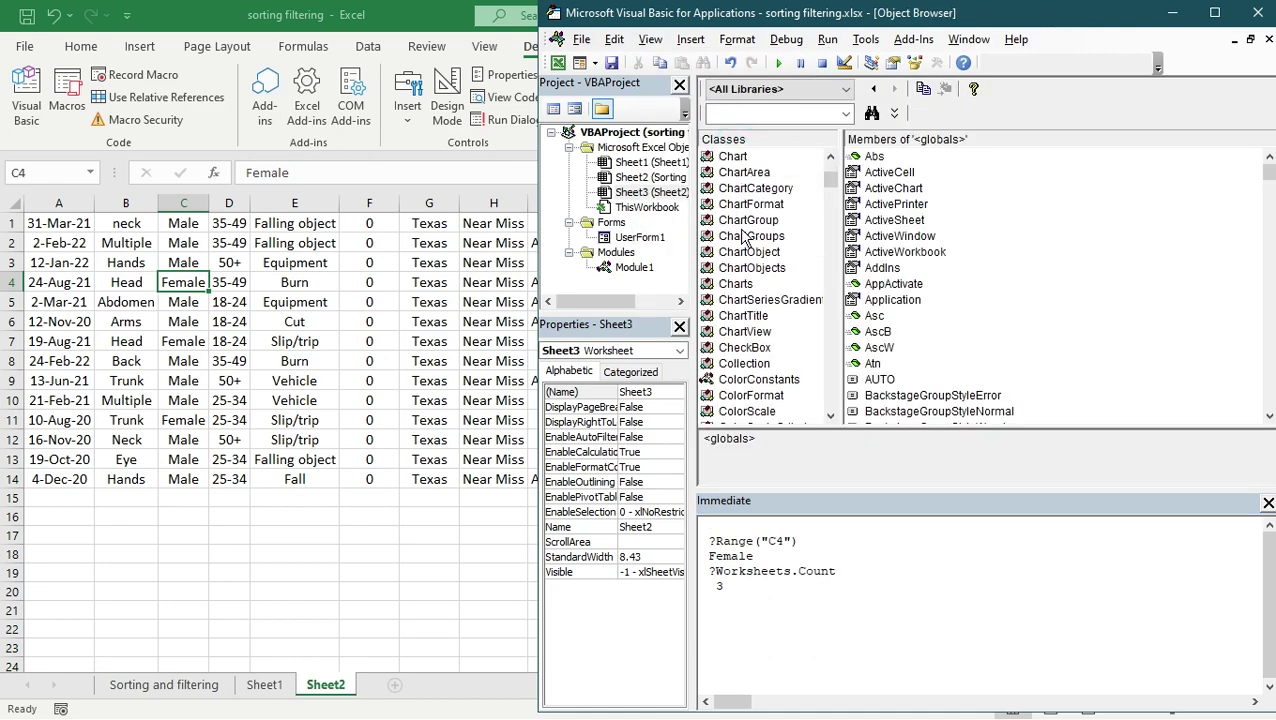
pyautogui.scroll(-3, 742, 235)
pyautogui.scroll(-4, 742, 235)
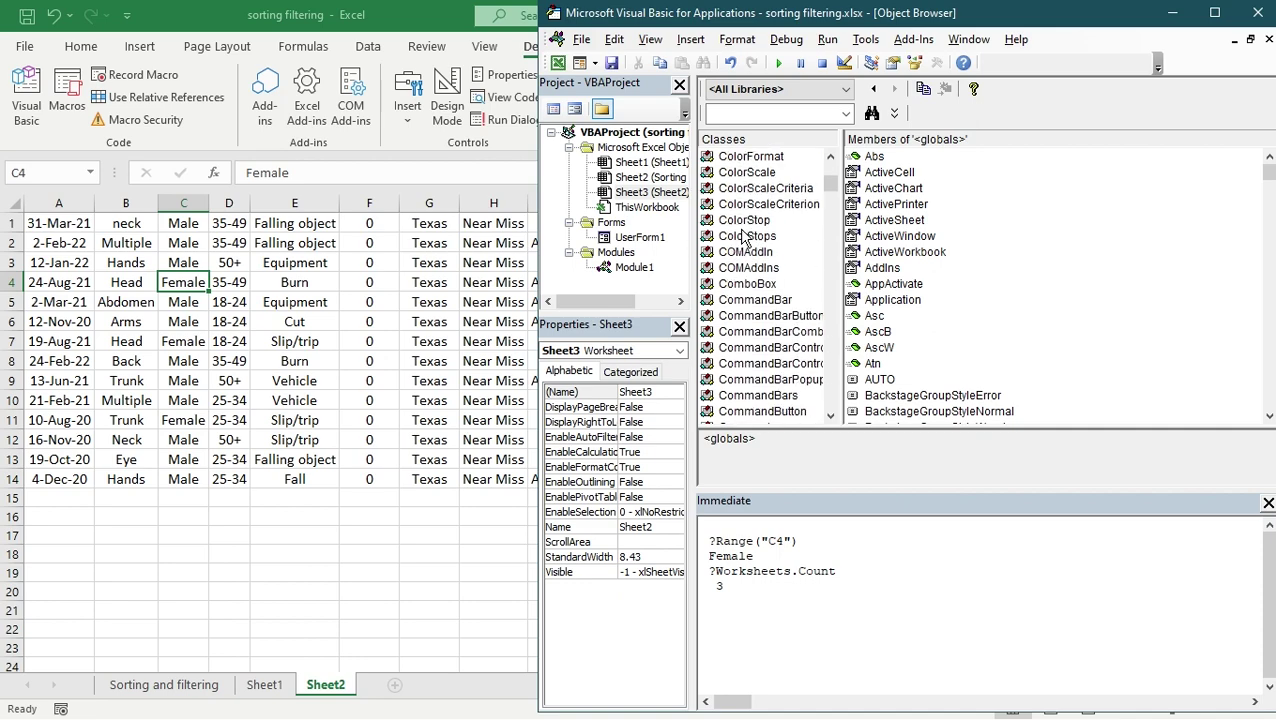
pyautogui.scroll(-1, 742, 235)
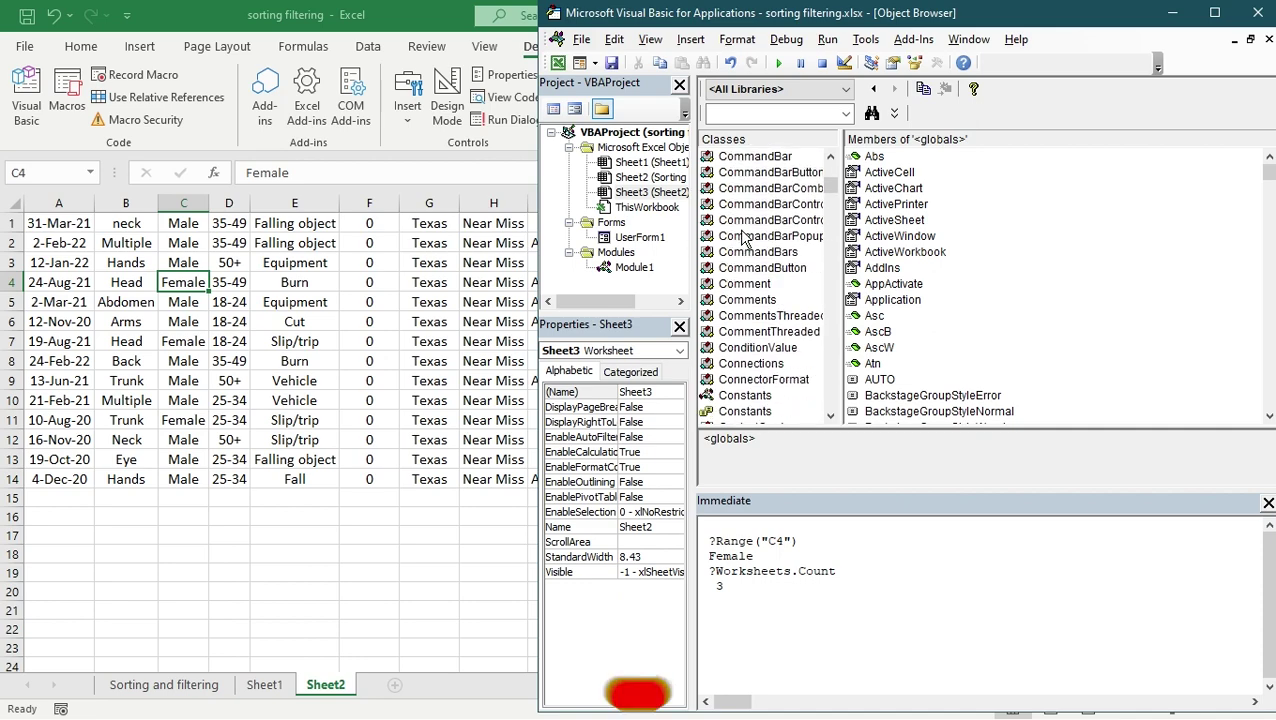
# Step: Display the members of the Comment class and view the definition of its Text function
pyautogui.click(758, 284)
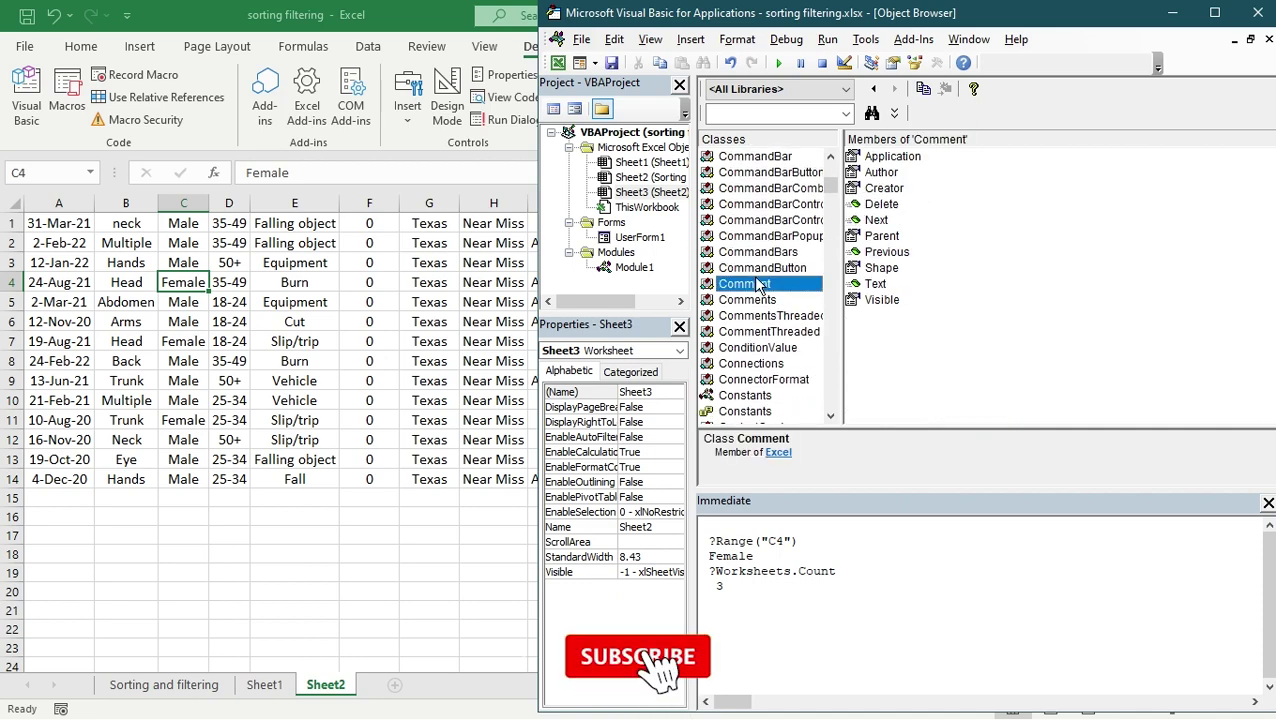
pyautogui.click(791, 440)
pyautogui.scroll(-6, 772, 320)
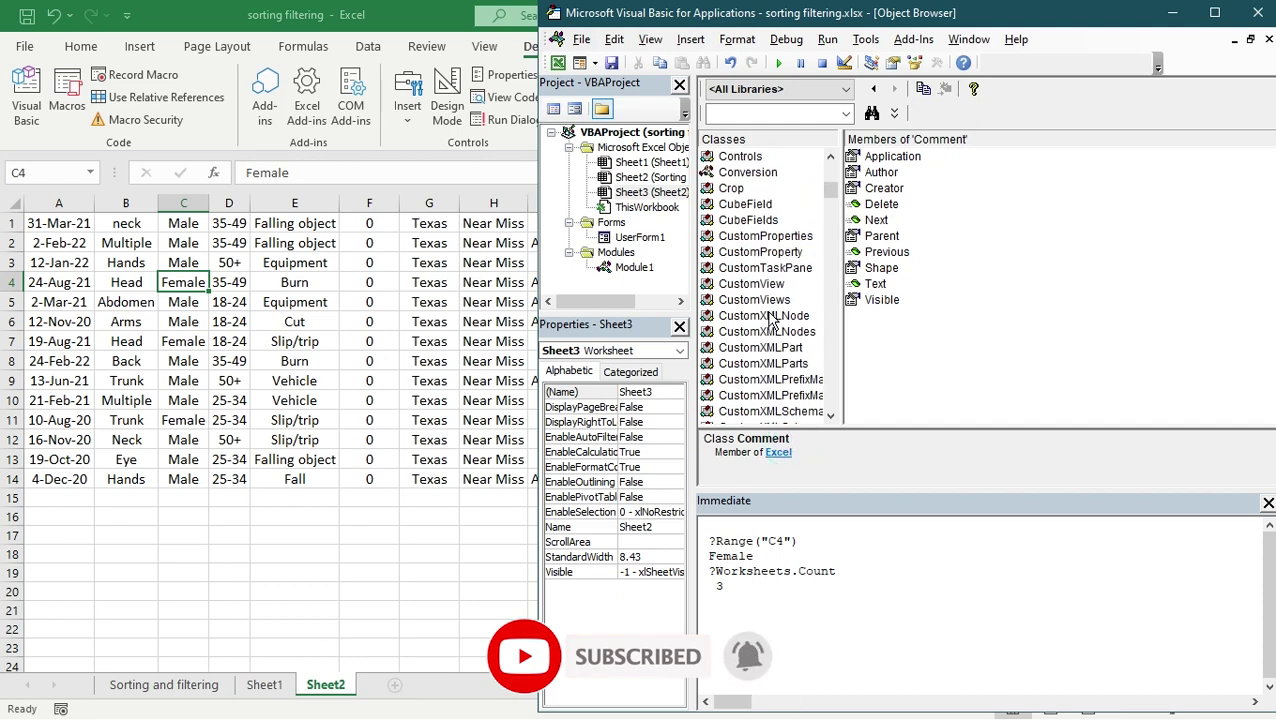
pyautogui.click(874, 285)
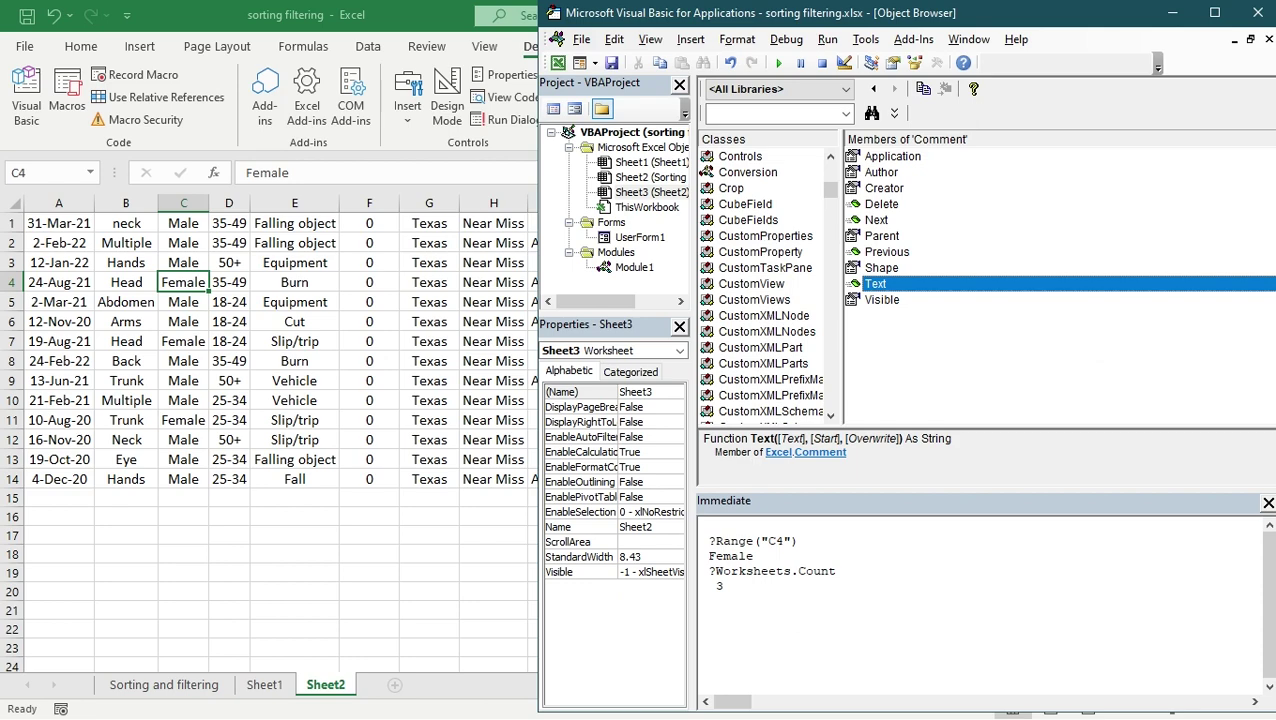
# Step: Display the members of the CustomViews class and view the definition of its Item function
pyautogui.click(763, 315)
pyautogui.click(754, 299)
pyautogui.click(862, 221)
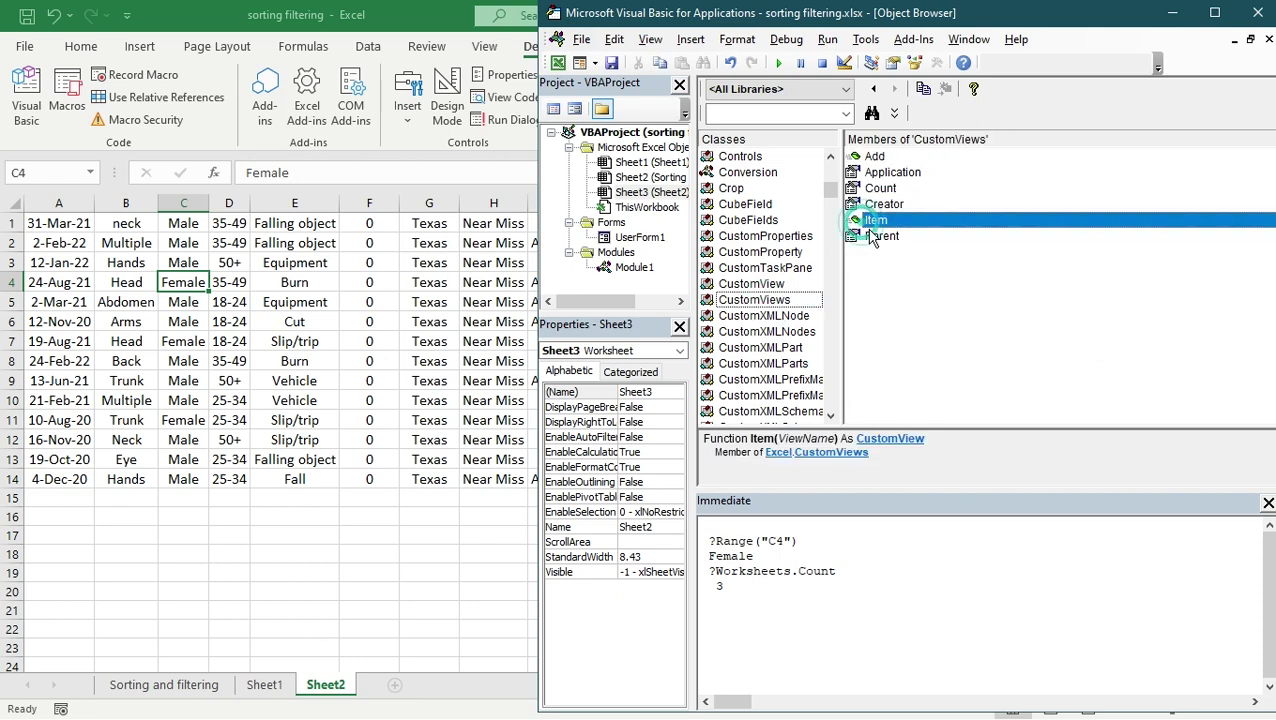
pyautogui.click(830, 440)
pyautogui.click(922, 440)
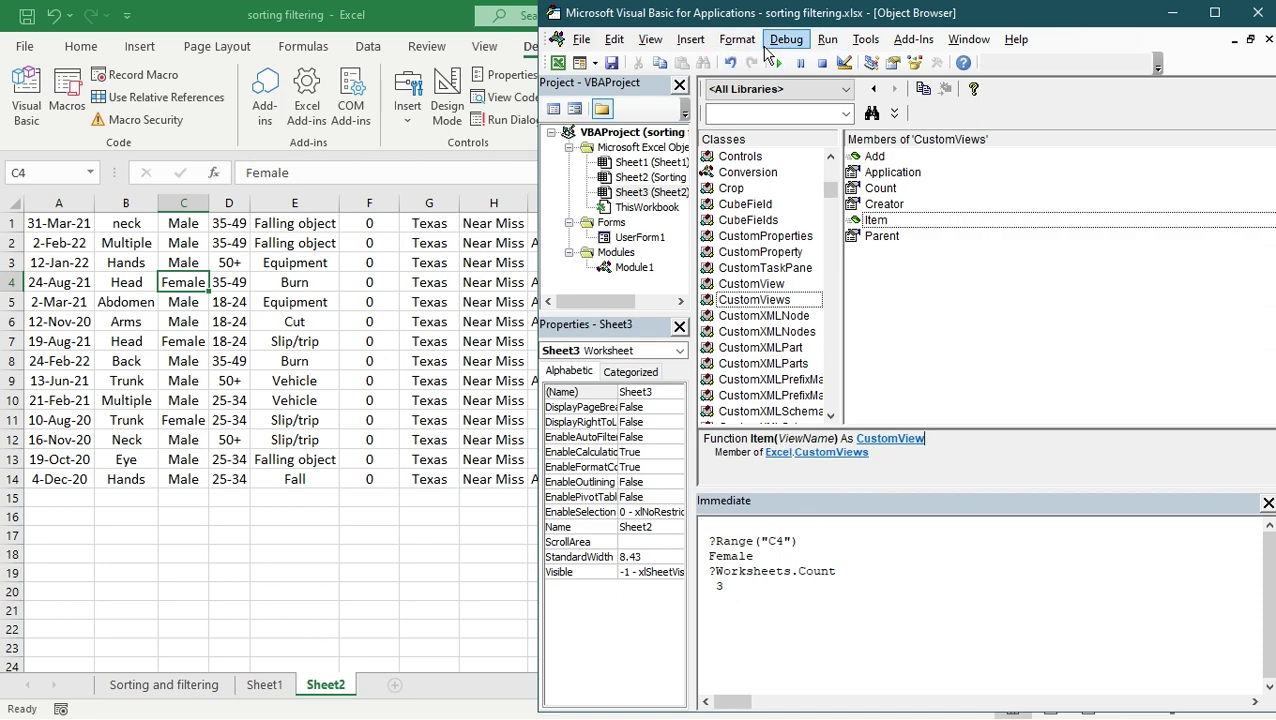
# Step: Show the commands for inserting a UserForm, Module or Class Module
pyautogui.click(690, 42)
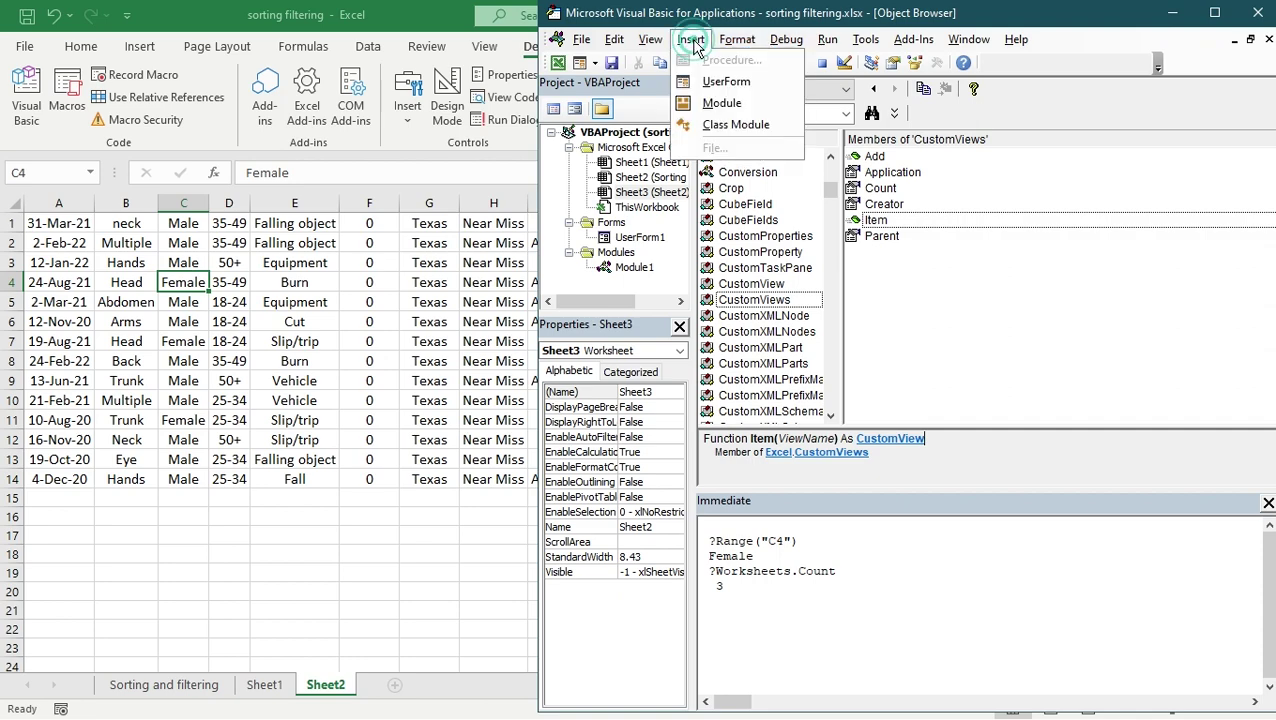